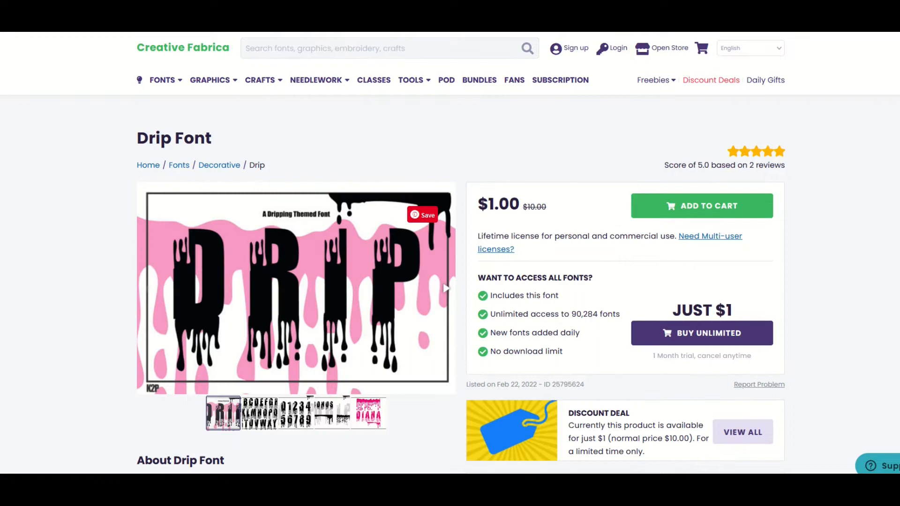
Look through the Drip Font product page on Creative Fabrica and the product thumbnails further down
{"action": "scroll", "coordinate": [506, 67], "scroll_direction": "down", "scroll_amount": 1}
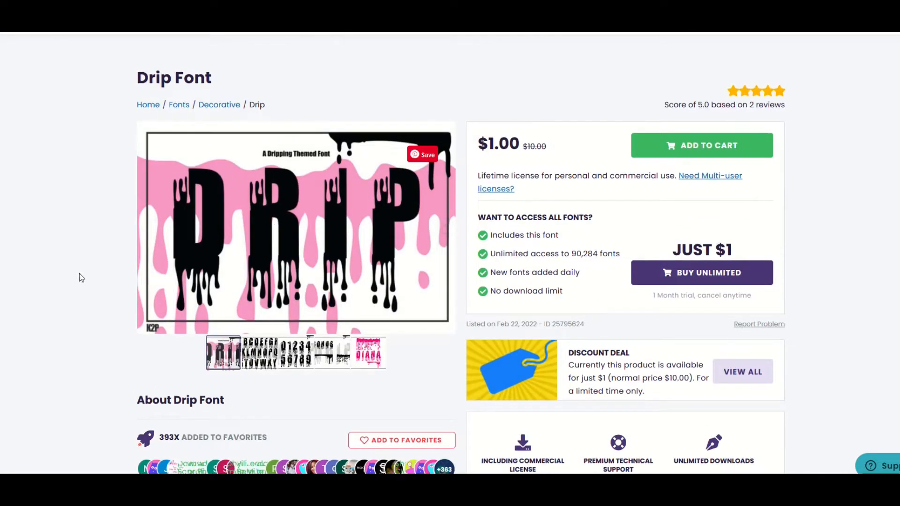
{"action": "left_click", "coordinate": [122, 10]}
{"action": "scroll", "coordinate": [125, 64], "scroll_direction": "down", "scroll_amount": 5}
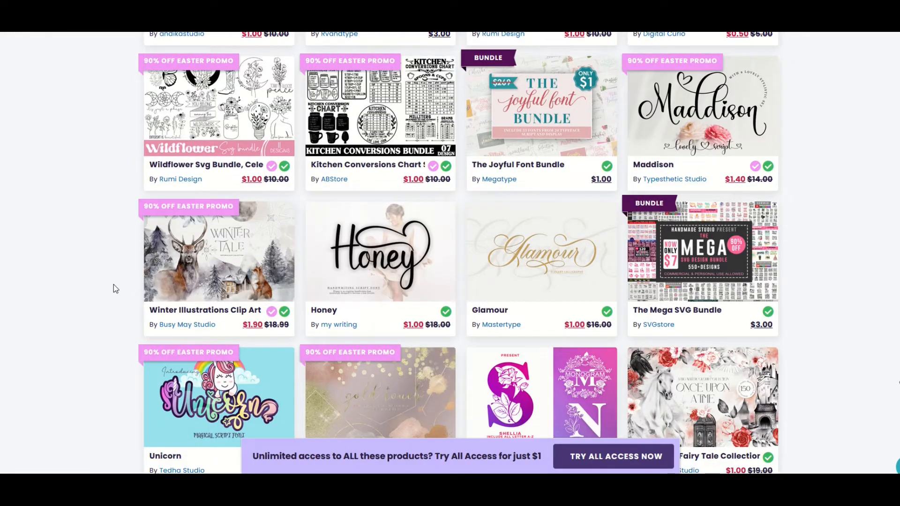
{"action": "scroll", "coordinate": [113, 285], "scroll_direction": "down", "scroll_amount": 3}
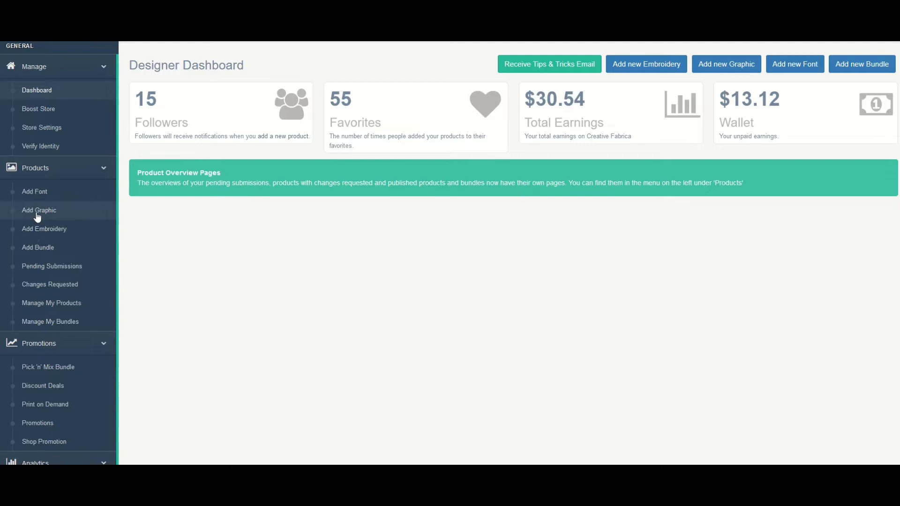
Open the form for adding a graphic from the Designer Dashboard and examine its product image requirements
{"action": "left_click", "coordinate": [78, 216]}
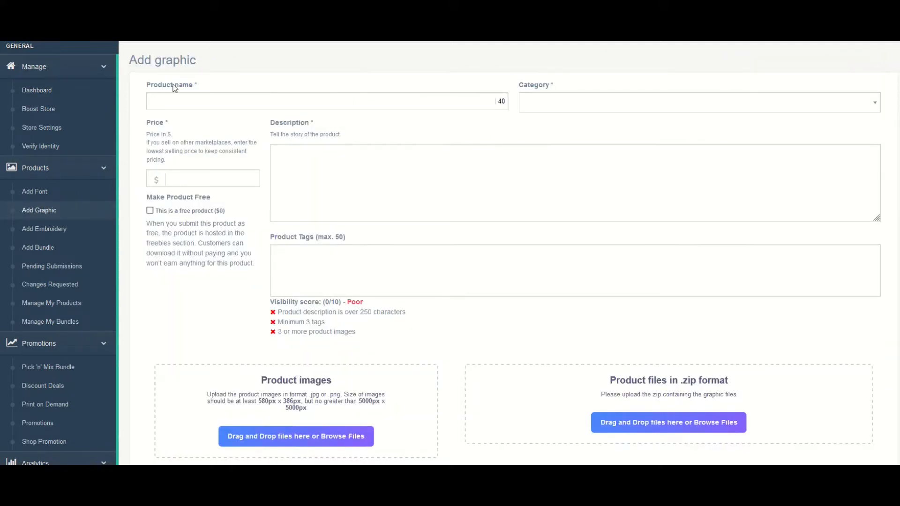
{"action": "scroll", "coordinate": [370, 150], "scroll_direction": "down", "scroll_amount": 1}
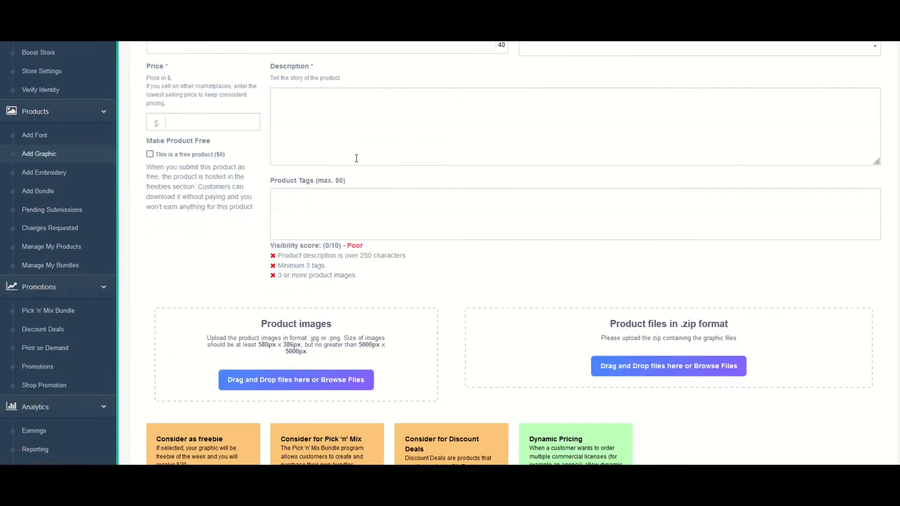
{"action": "scroll", "coordinate": [347, 174], "scroll_direction": "down", "scroll_amount": 1}
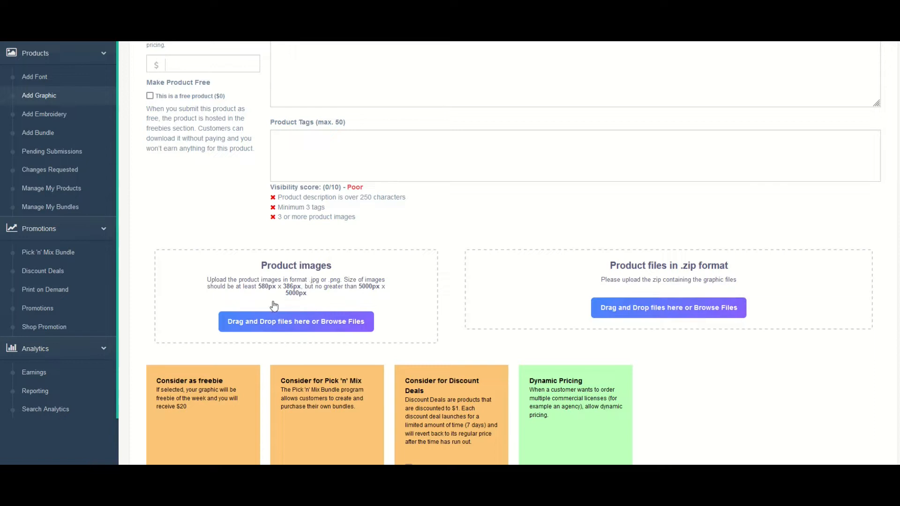
{"action": "scroll", "coordinate": [275, 305], "scroll_direction": "up", "scroll_amount": 1}
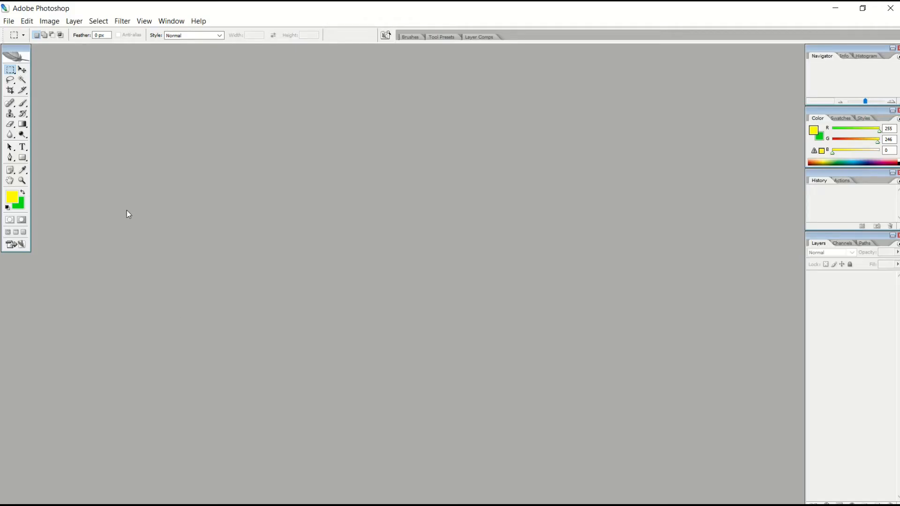
In Photoshop, create a new document from the Creative Fabrica Thumb preset, 580 x 386 pixels at 300 pixels/inch
{"action": "left_click", "coordinate": [9, 21]}
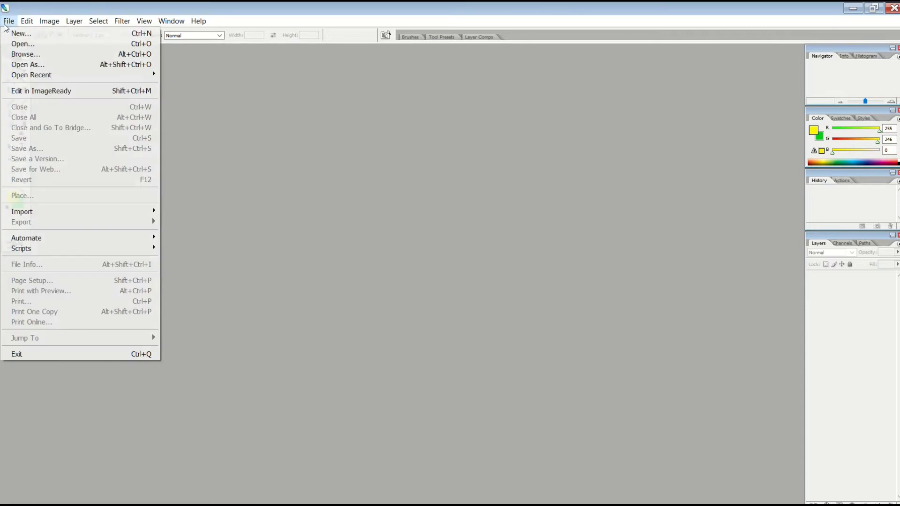
{"action": "left_click", "coordinate": [13, 30]}
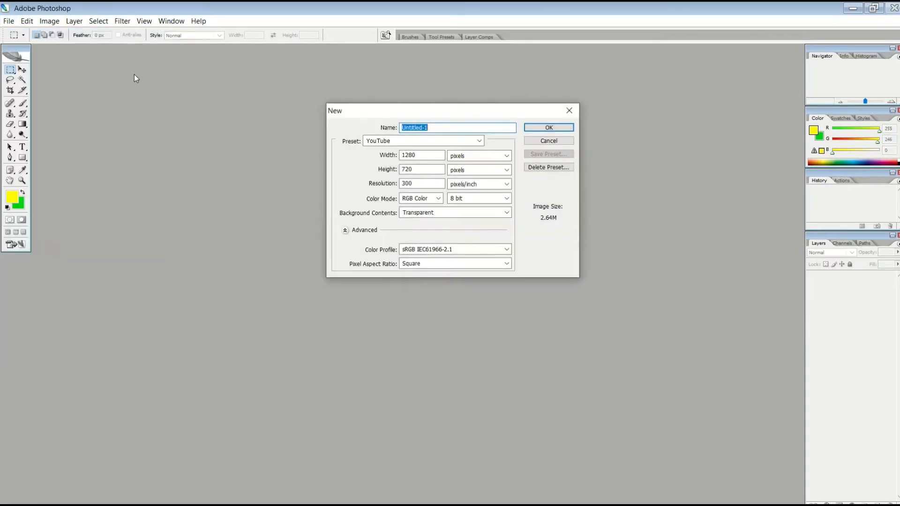
{"action": "left_click", "coordinate": [378, 142]}
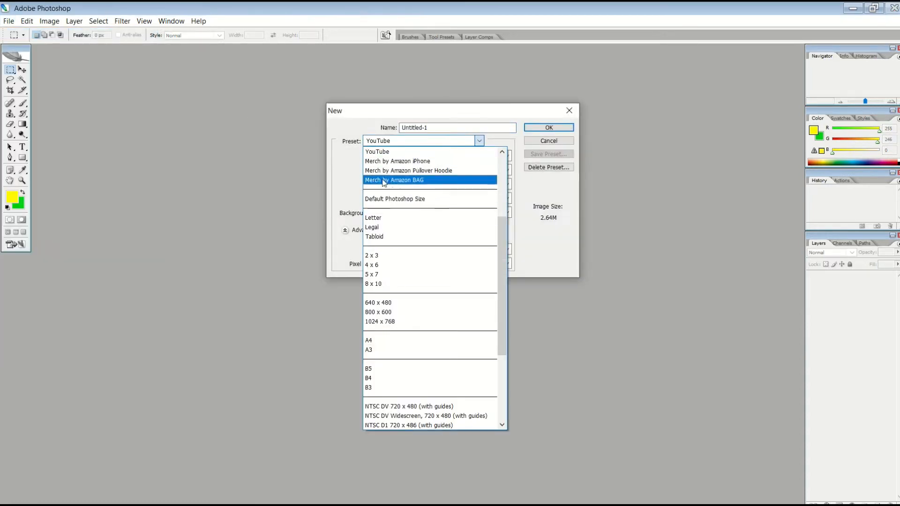
{"action": "scroll", "coordinate": [385, 183], "scroll_direction": "up", "scroll_amount": 3}
{"action": "scroll", "coordinate": [384, 186], "scroll_direction": "up", "scroll_amount": 1}
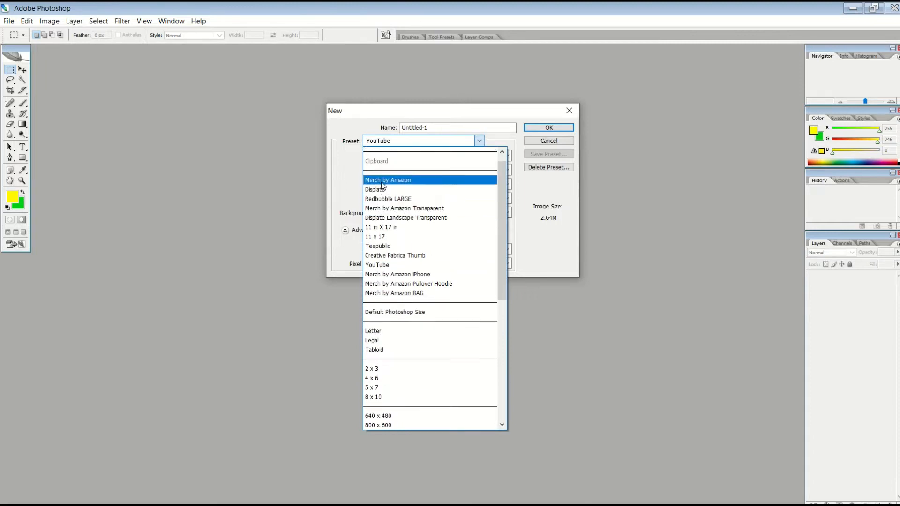
{"action": "left_click", "coordinate": [390, 257]}
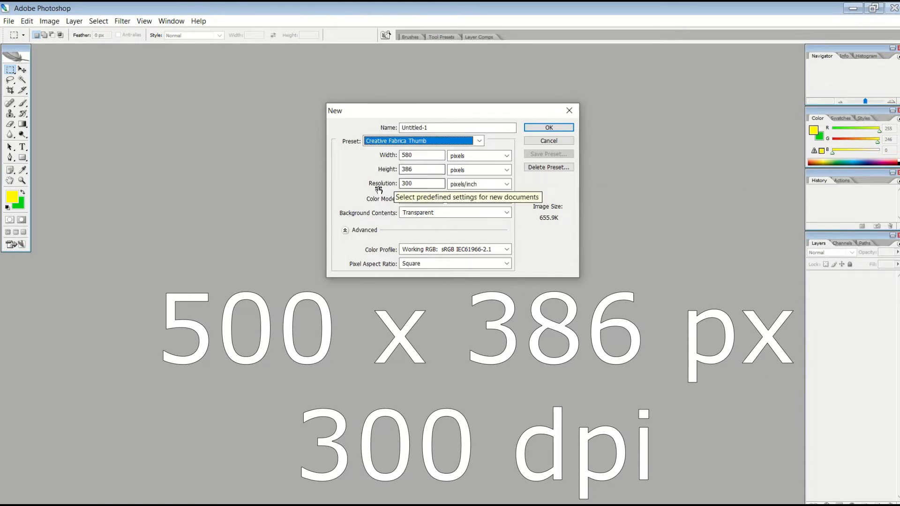
{"action": "left_click", "coordinate": [536, 127]}
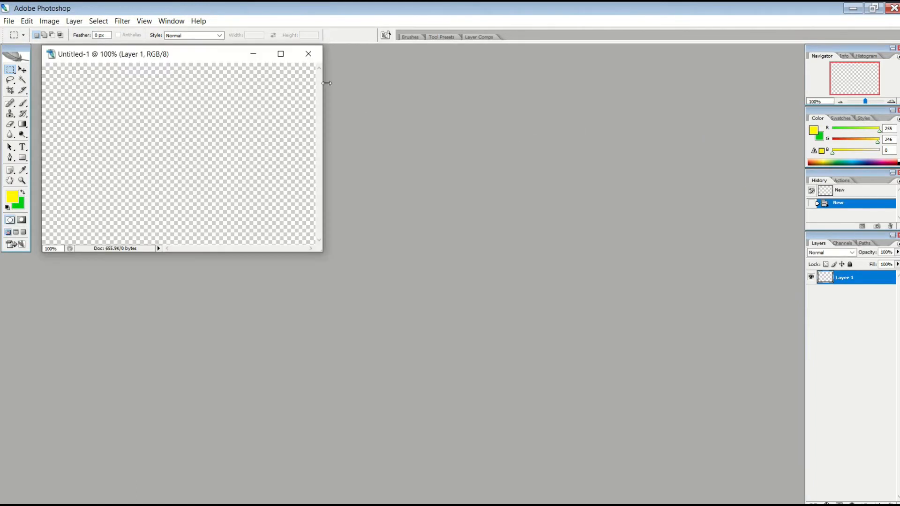
Enlarge the blank document's view to 200% and maximize its window
{"action": "left_click_drag", "start_coordinate": [211, 53], "coordinate": [412, 160]}
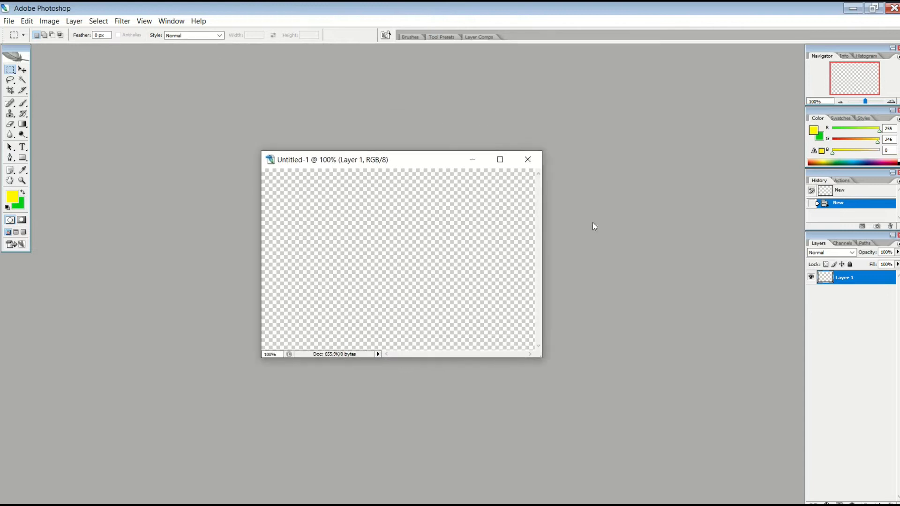
{"action": "left_click", "coordinate": [170, 22]}
{"action": "mouse_move", "coordinate": [144, 21]}
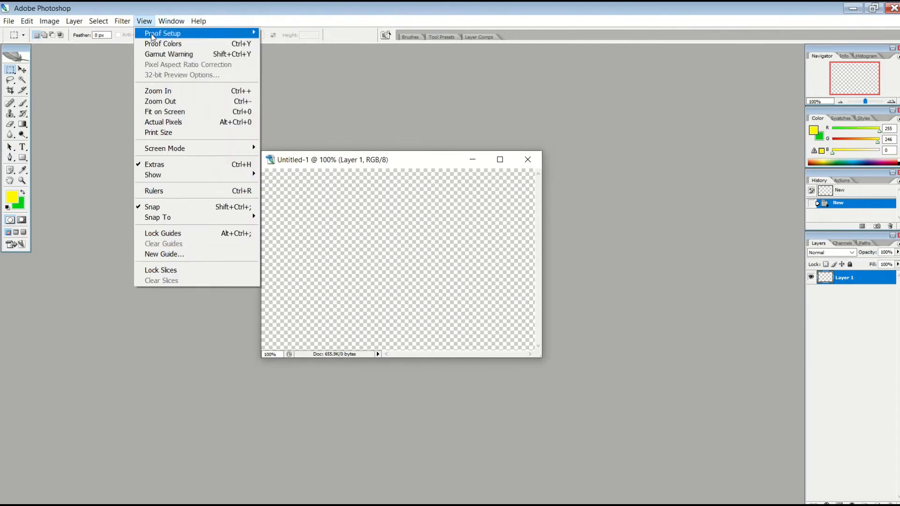
{"action": "left_click", "coordinate": [170, 94]}
{"action": "left_click", "coordinate": [496, 161]}
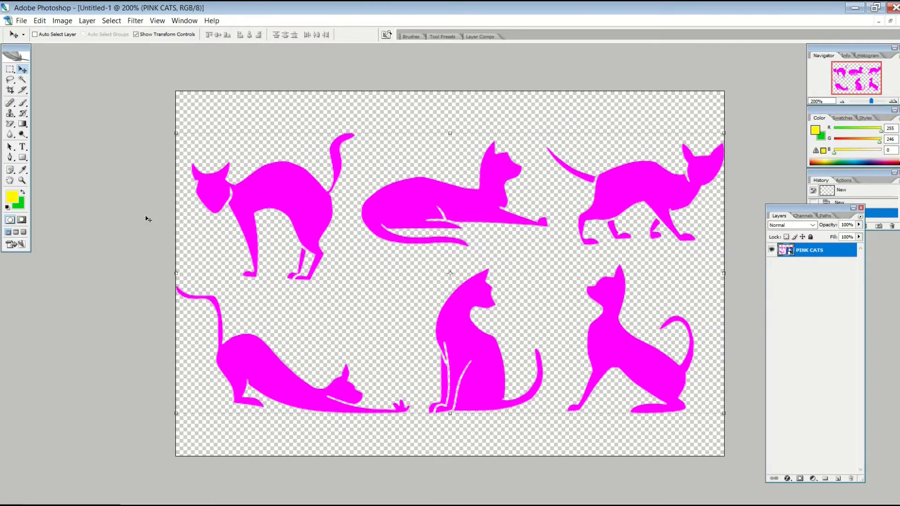
Scale the placed PINK CATS artwork proportionally to about 6.6% and centre it horizontally on the canvas
{"action": "left_click_drag", "start_coordinate": [176, 134], "coordinate": [195, 143]}
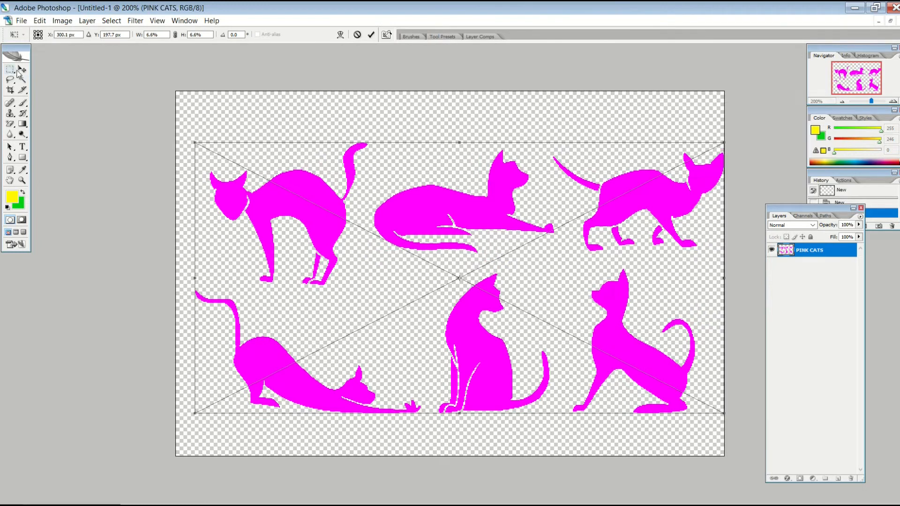
{"action": "left_click", "coordinate": [21, 70]}
{"action": "left_click", "coordinate": [406, 197]}
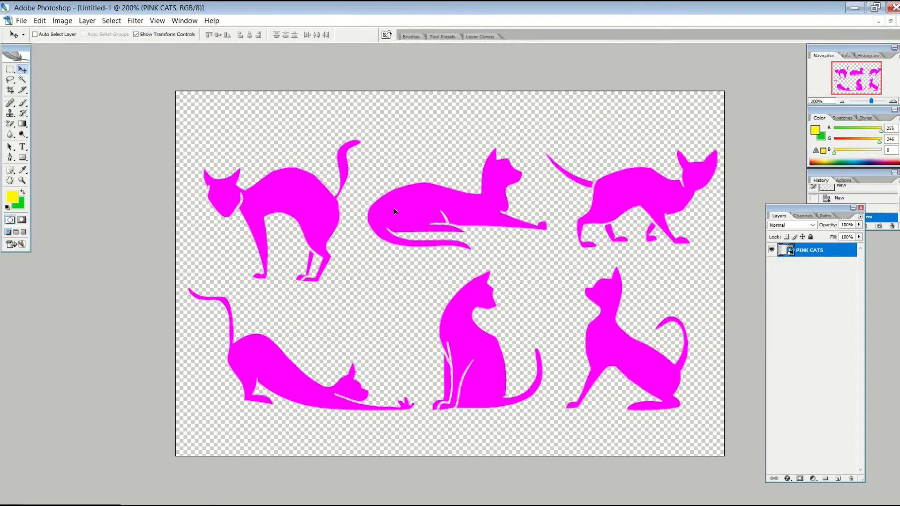
{"action": "left_click_drag", "start_coordinate": [394, 211], "coordinate": [392, 211]}
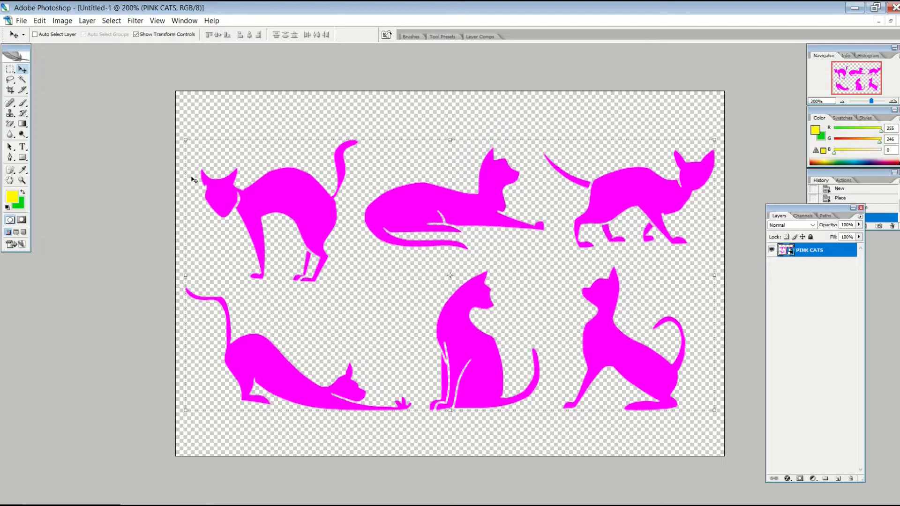
Check the cat artwork at actual pixel size, then return to the 200% view
{"action": "left_click", "coordinate": [154, 20]}
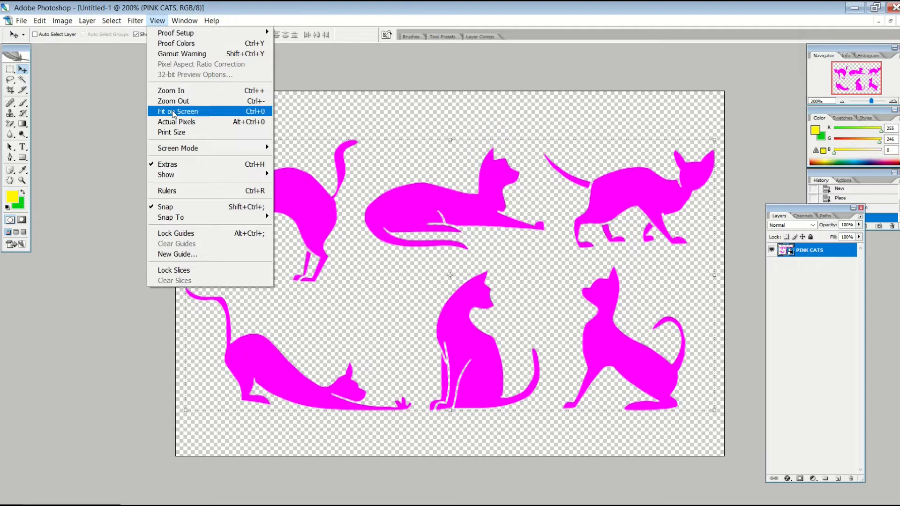
{"action": "left_click", "coordinate": [176, 122]}
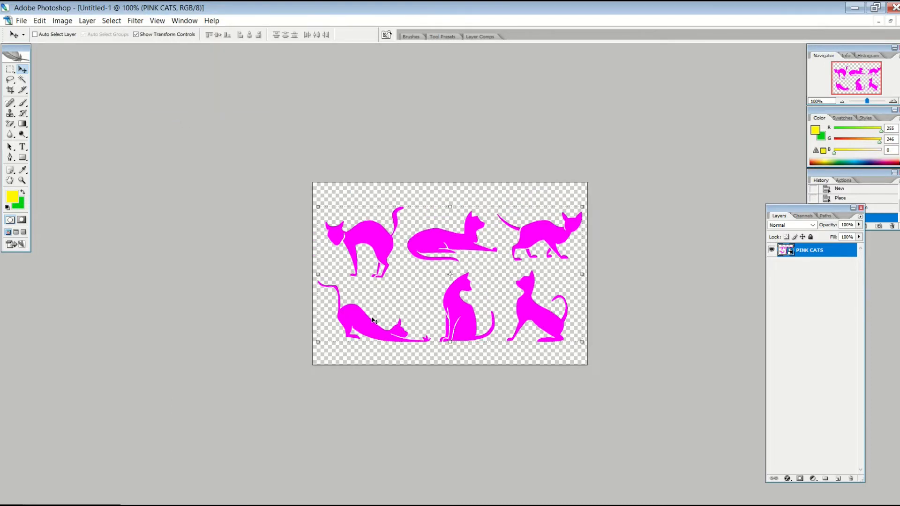
{"action": "left_click", "coordinate": [157, 21]}
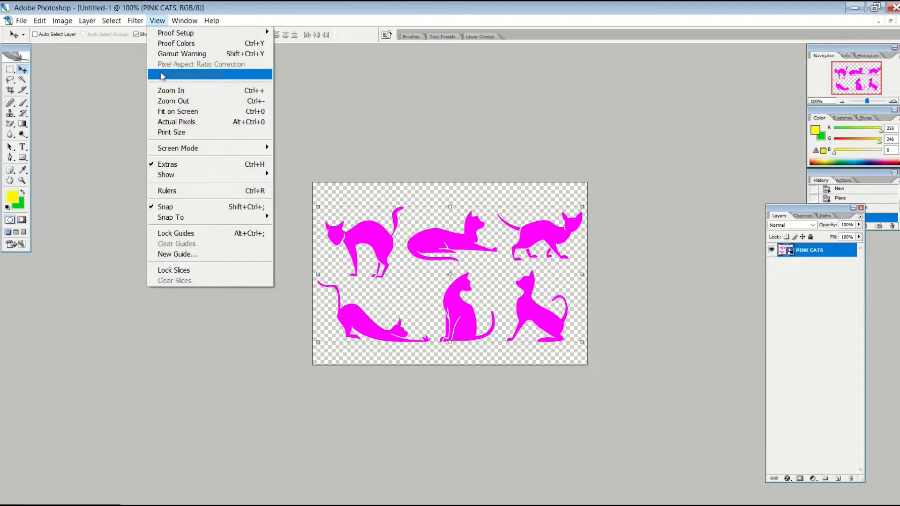
{"action": "left_click", "coordinate": [167, 92]}
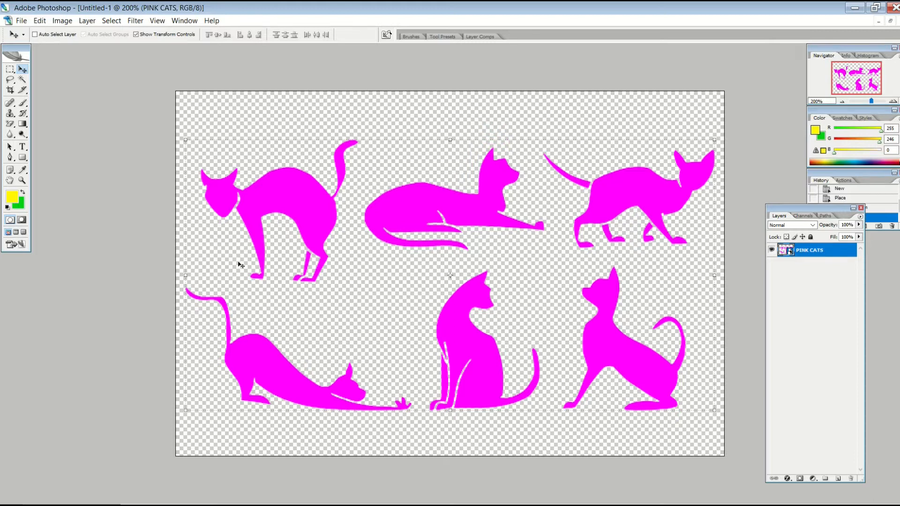
Draw a black (000000) rectangular banner on a new layer, running from the canvas's left edge across the lower cats
{"action": "left_click", "coordinate": [14, 200]}
{"action": "left_click_drag", "start_coordinate": [368, 204], "coordinate": [276, 291]}
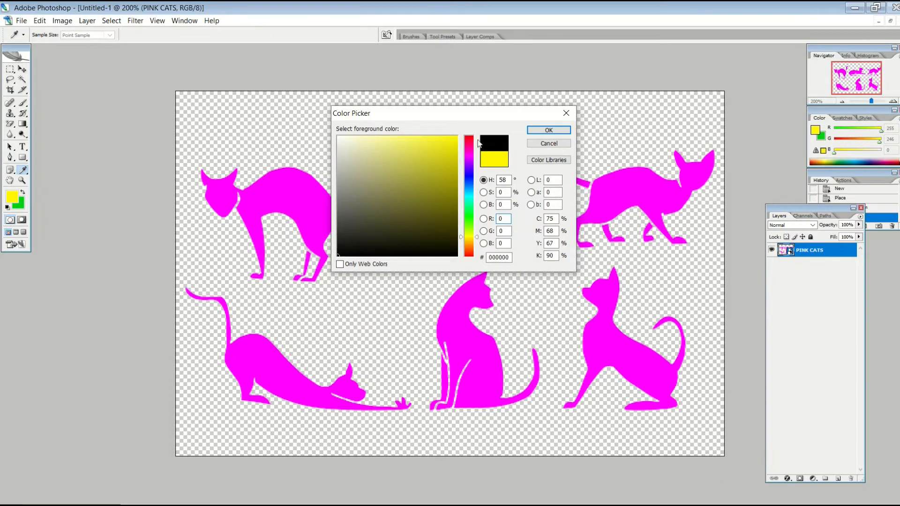
{"action": "left_click", "coordinate": [541, 130]}
{"action": "key", "text": "v"}
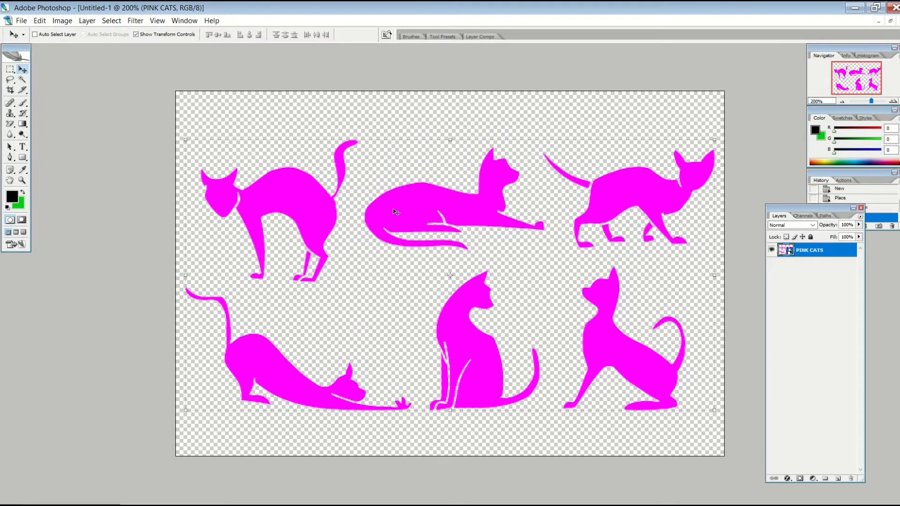
{"action": "left_click", "coordinate": [22, 158]}
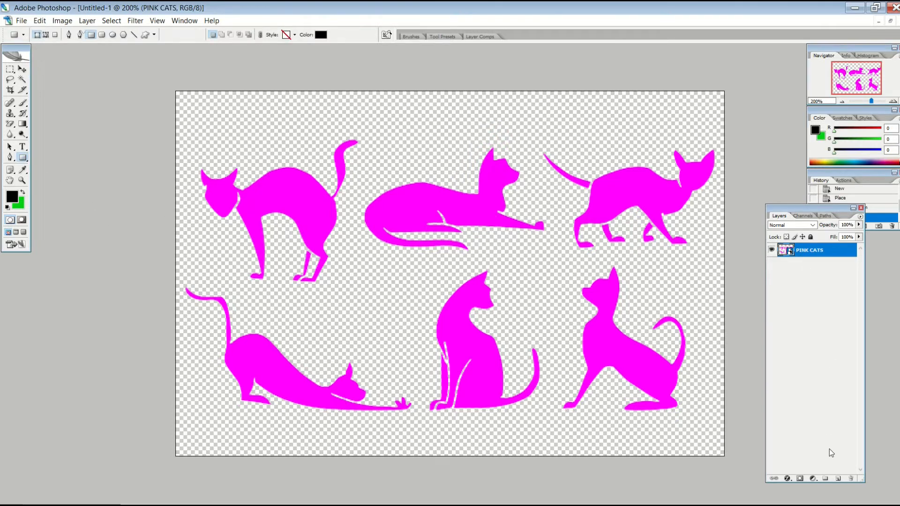
{"action": "left_click", "coordinate": [839, 479]}
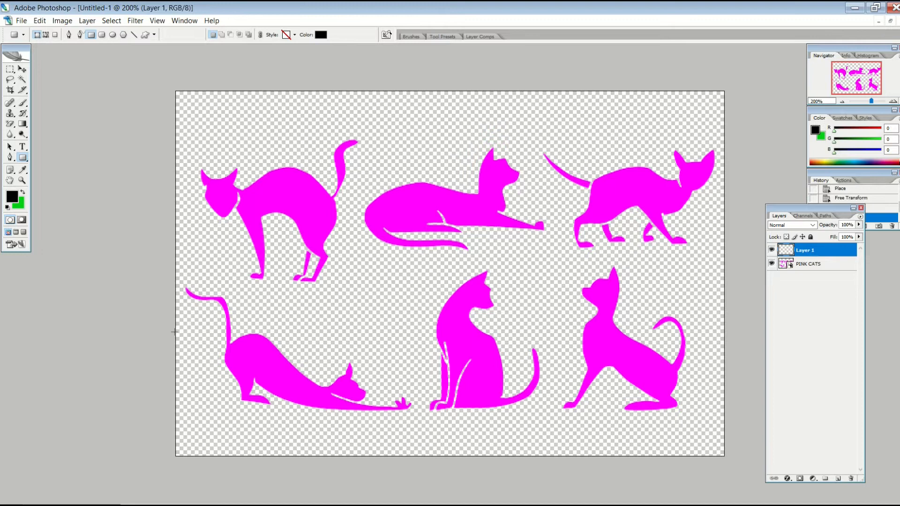
{"action": "left_click_drag", "start_coordinate": [177, 373], "coordinate": [509, 443]}
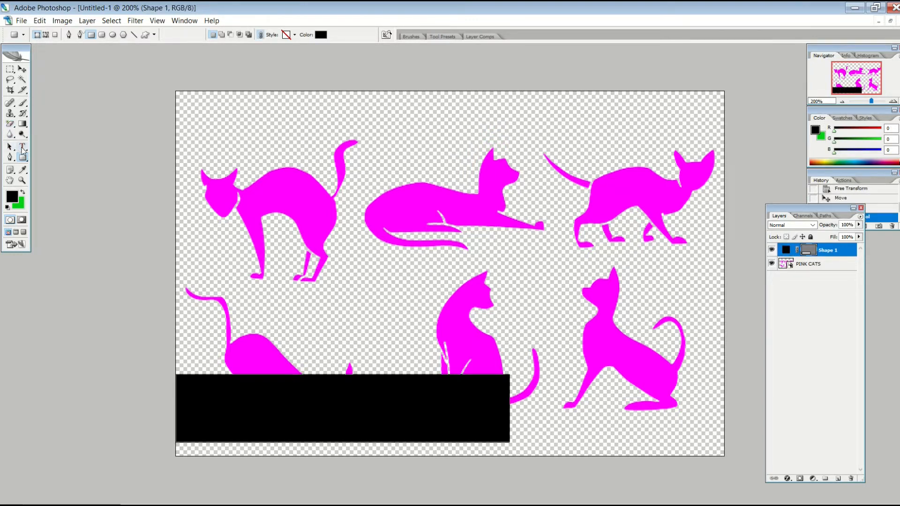
Add a white "6" at 25 pt in the Veneer font and place it in front of PINK CATS on the black banner
{"action": "key", "text": "x"}
{"action": "left_click", "coordinate": [13, 196]}
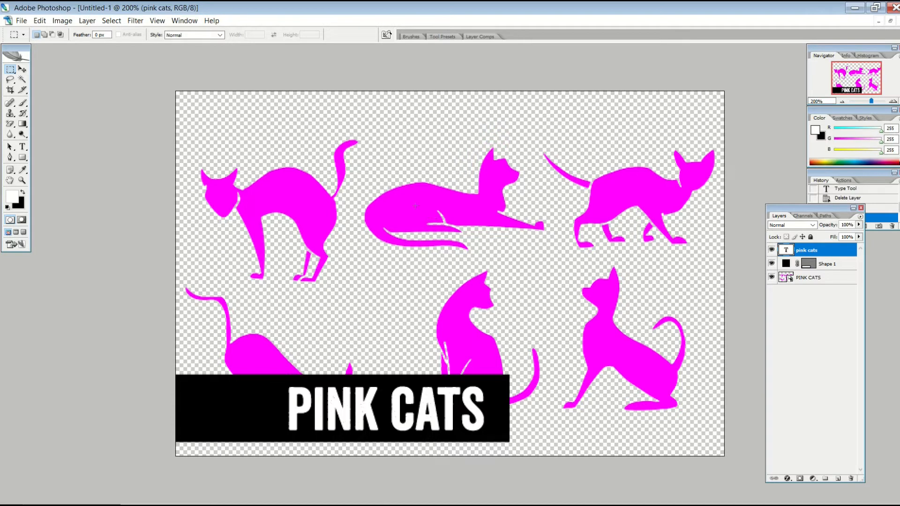
{"action": "left_click", "coordinate": [22, 147]}
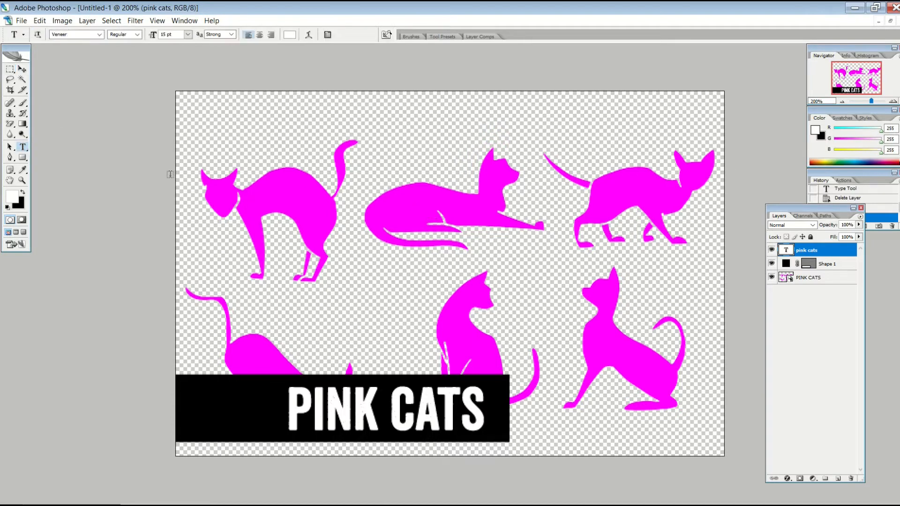
{"action": "left_click", "coordinate": [290, 209]}
{"action": "type", "text": "6"}
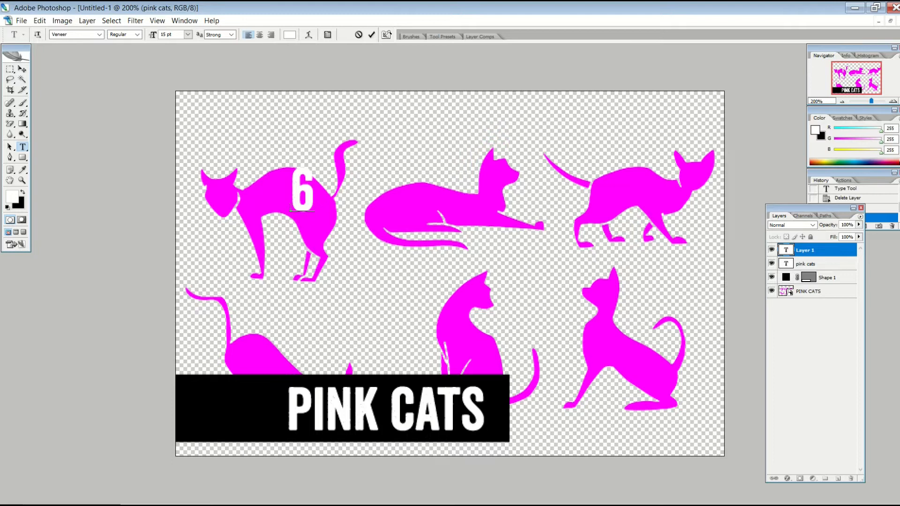
{"action": "key", "text": "ctrl+a"}
{"action": "left_click", "coordinate": [175, 35]}
{"action": "type", "text": "25"}
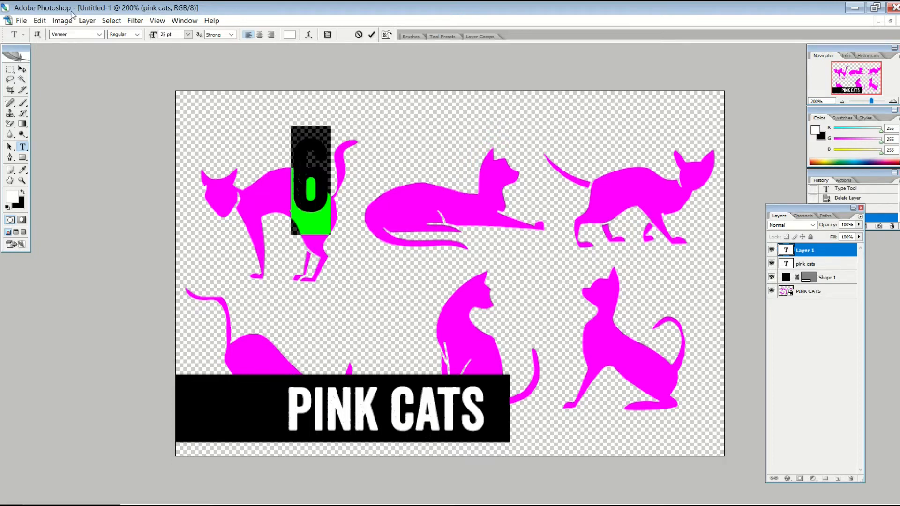
{"action": "left_click", "coordinate": [22, 69]}
{"action": "left_click_drag", "start_coordinate": [201, 164], "coordinate": [151, 368]}
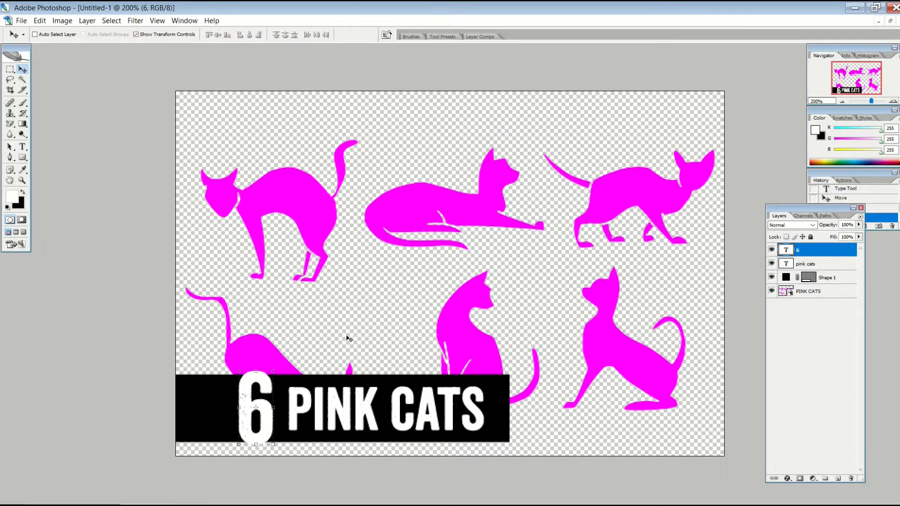
Stretch the black banner's height to about 127% so it extends above and below the white "6"
{"action": "left_click", "coordinate": [827, 278]}
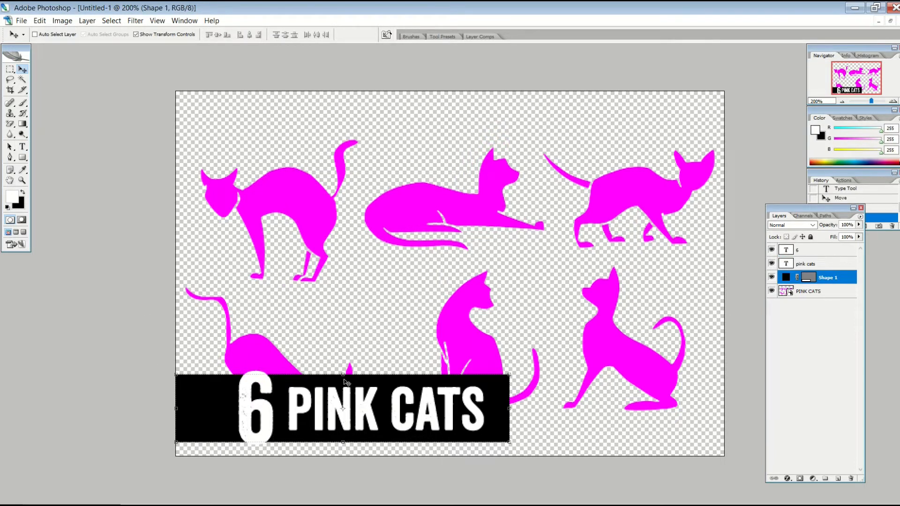
{"action": "key", "text": "ctrl+t"}
{"action": "left_click", "coordinate": [22, 71]}
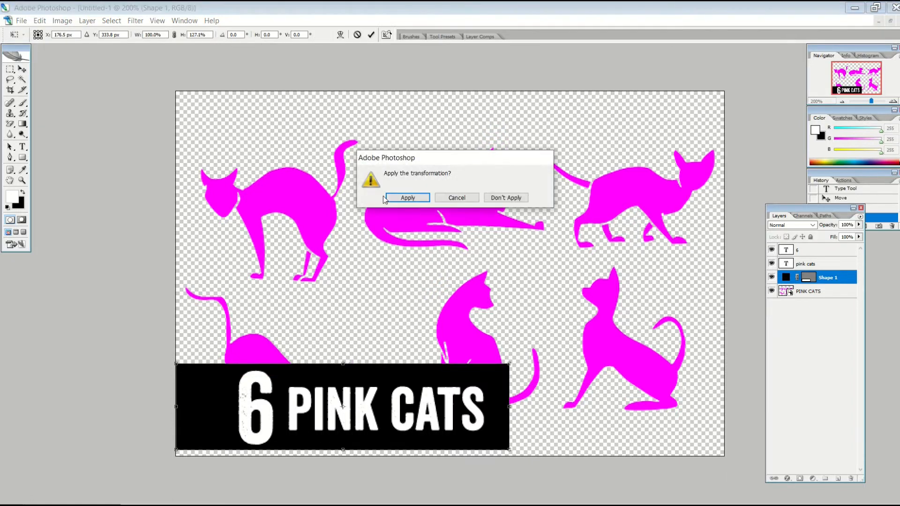
{"action": "left_click", "coordinate": [399, 197]}
Add black 25 pt Veneer text reading SVG, PNG, DXF and JPG on four lines, and place it over the rightmost cats
{"action": "left_click", "coordinate": [22, 192]}
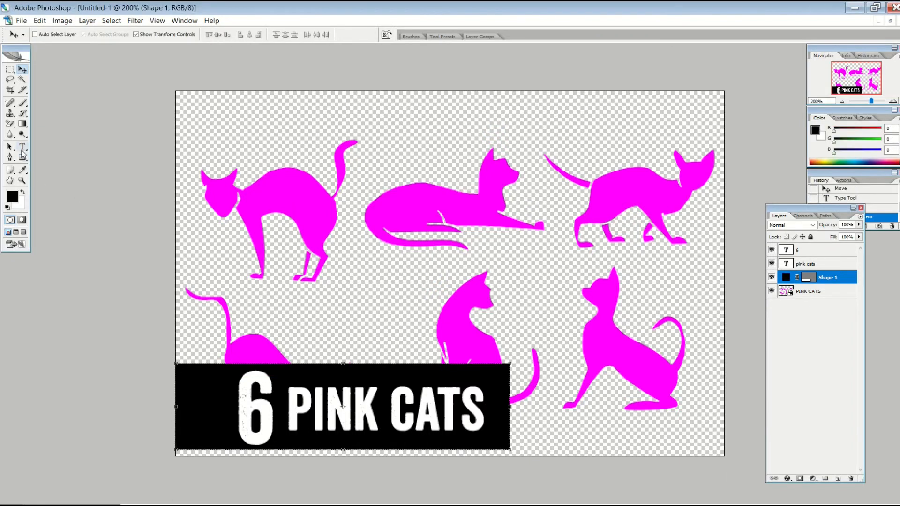
{"action": "left_click", "coordinate": [23, 147]}
{"action": "left_click", "coordinate": [301, 162]}
{"action": "type", "text": "SVG"}
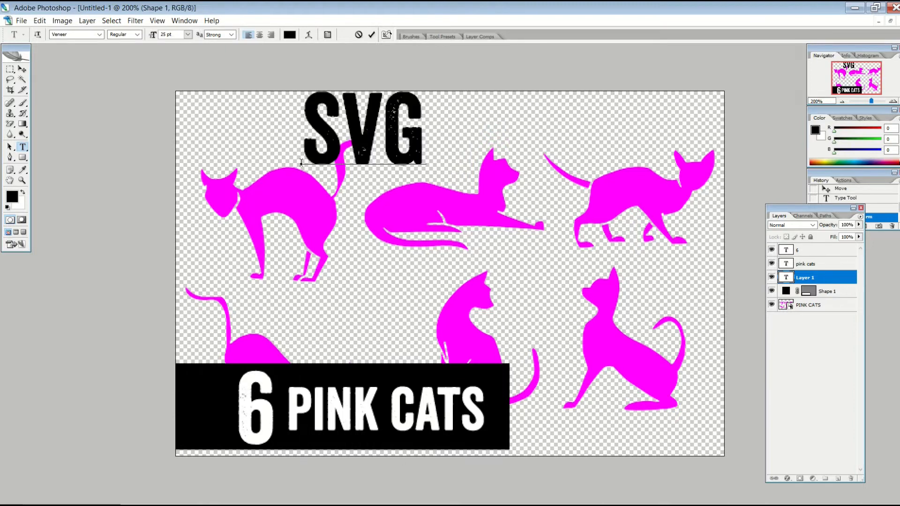
{"action": "key", "text": "Return"}
{"action": "type", "text": "PNG"}
{"action": "key", "text": "ctrl+a"}
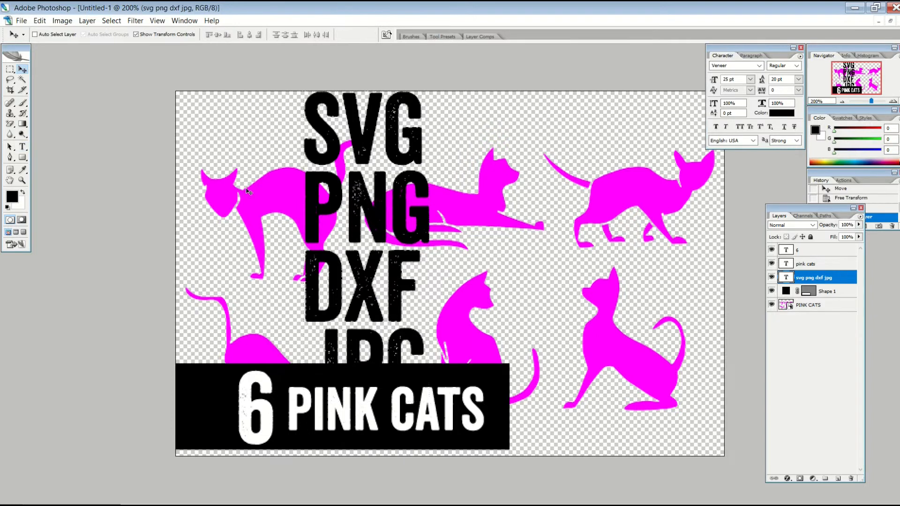
{"action": "left_click_drag", "start_coordinate": [244, 187], "coordinate": [519, 224]}
Set the file-format text to 5 pt size with 5 pt leading and place it just beyond the black banner's right end
{"action": "left_click", "coordinate": [23, 147]}
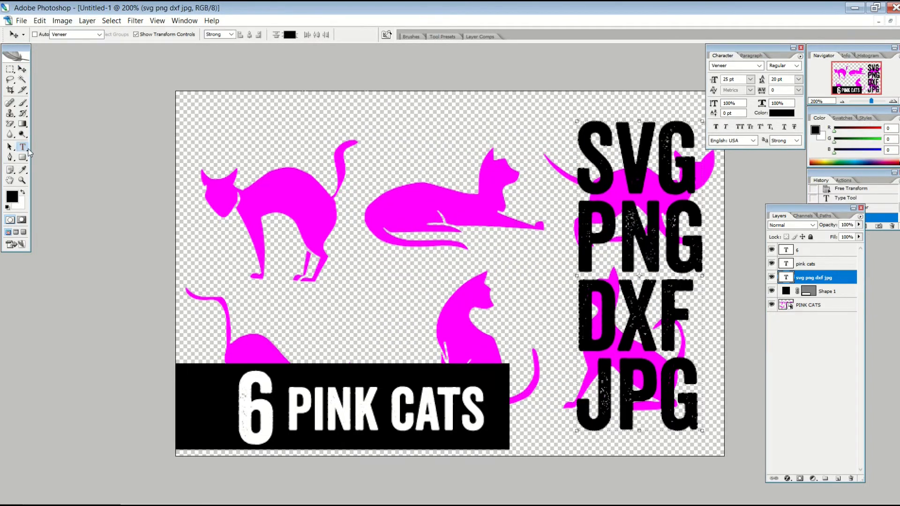
{"action": "left_click", "coordinate": [600, 254]}
{"action": "key", "text": "ctrl+a"}
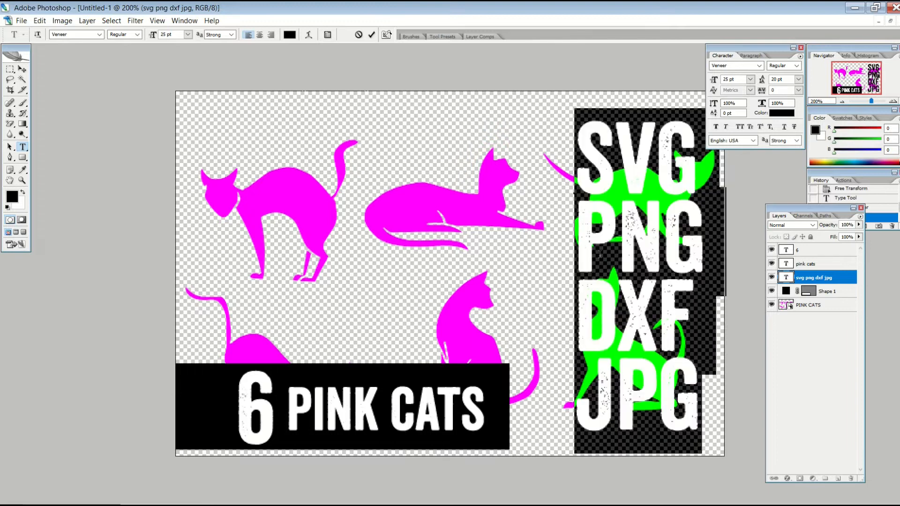
{"action": "left_click", "coordinate": [178, 35]}
{"action": "type", "text": "5"}
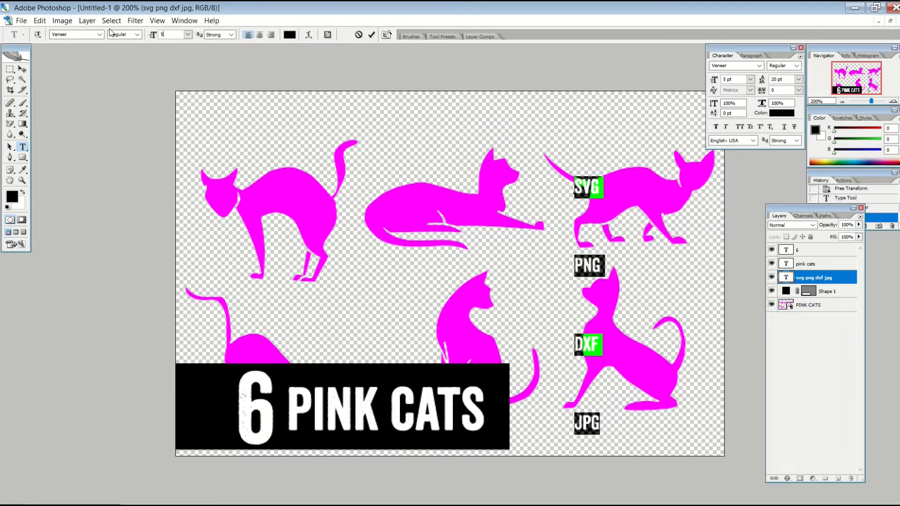
{"action": "left_click_drag", "start_coordinate": [789, 80], "coordinate": [709, 76]}
{"action": "type", "text": "5"}
{"action": "key", "text": "Return"}
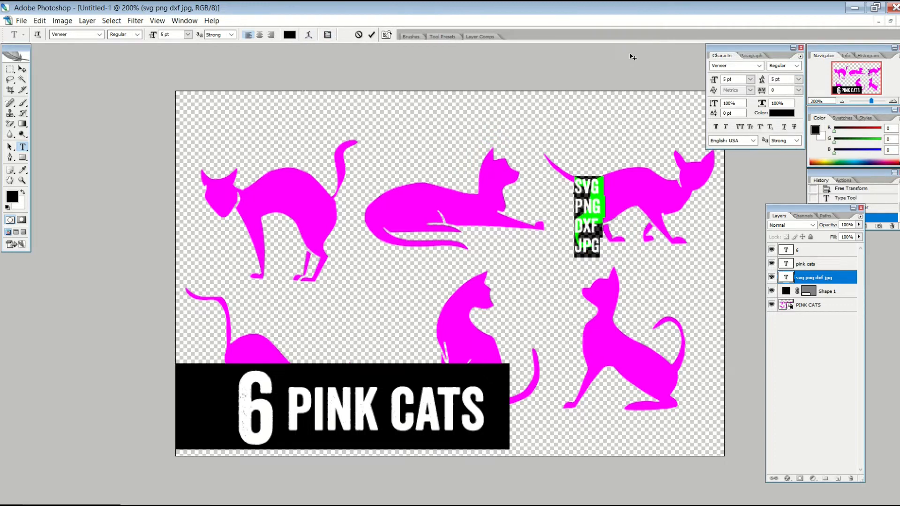
{"action": "left_click", "coordinate": [22, 69]}
{"action": "left_click_drag", "start_coordinate": [264, 162], "coordinate": [204, 355]}
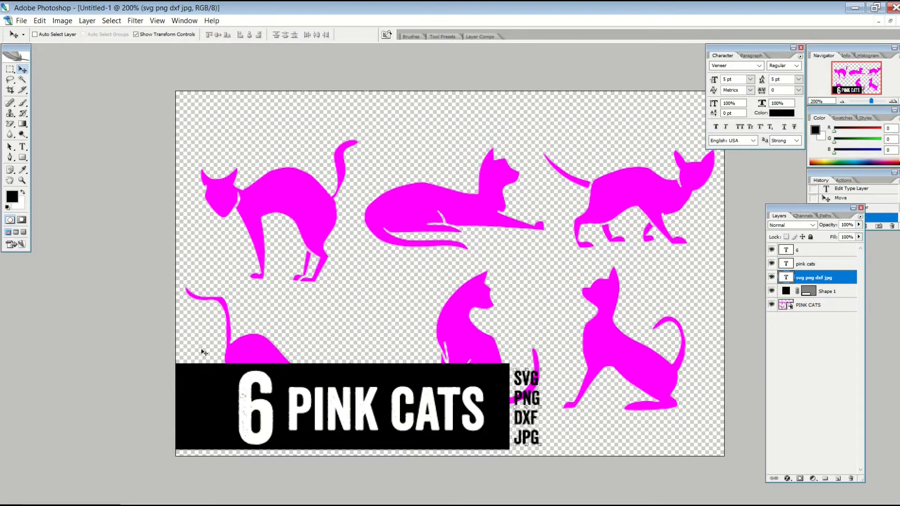
Add a new layer beneath the PINK CATS artwork and fill it with white as the background
{"action": "left_click", "coordinate": [10, 69]}
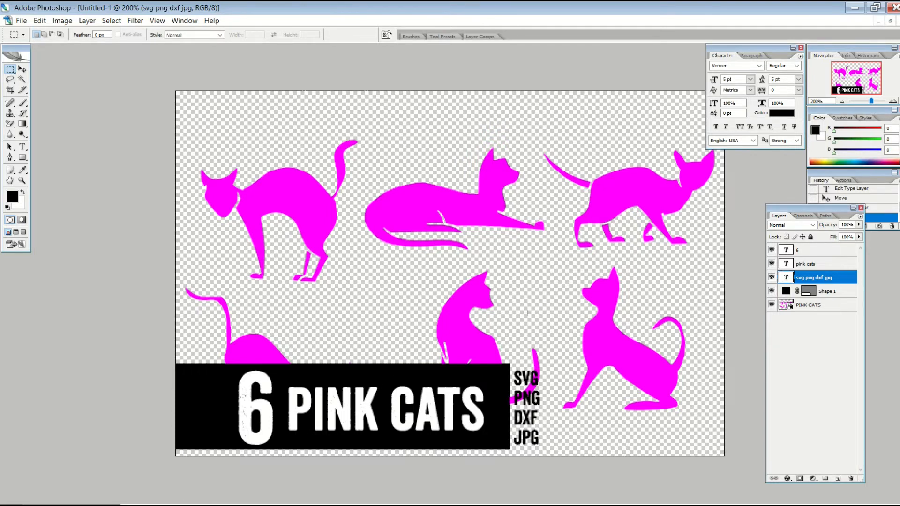
{"action": "left_click", "coordinate": [799, 307]}
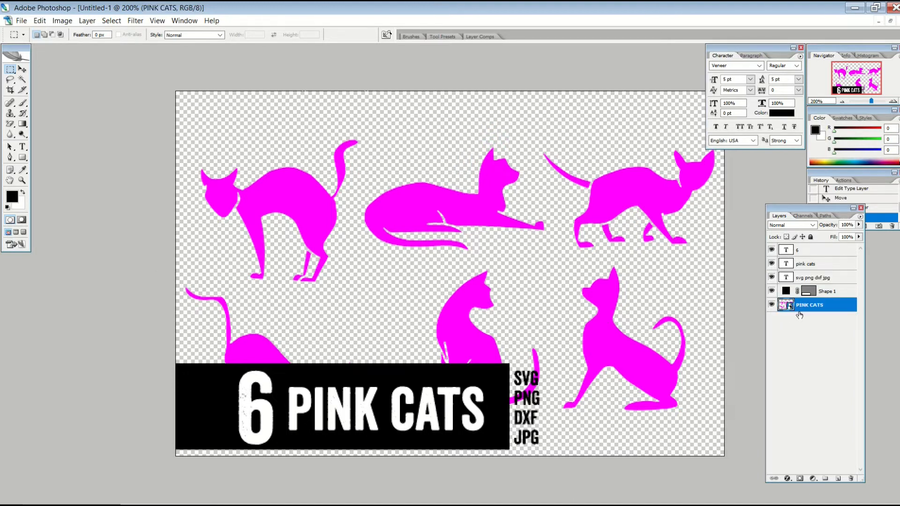
{"action": "left_click", "coordinate": [840, 478]}
{"action": "left_click_drag", "start_coordinate": [810, 310], "coordinate": [815, 332]}
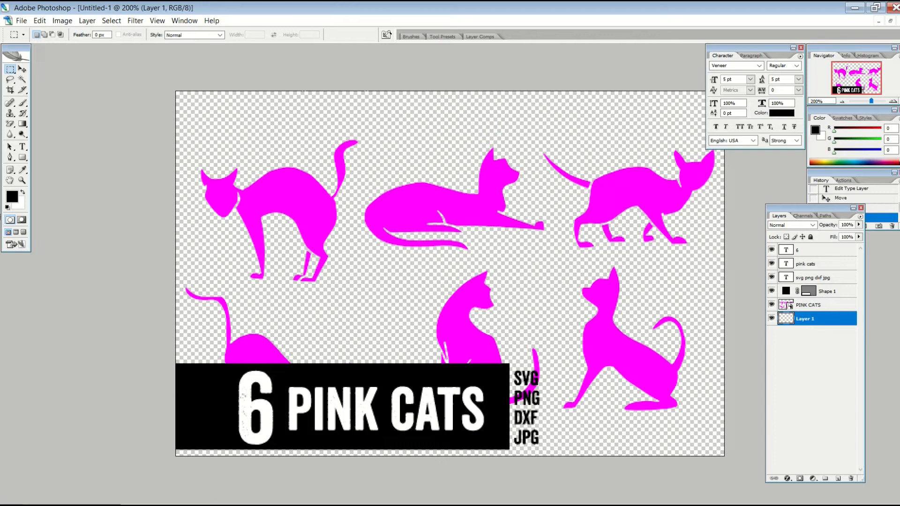
{"action": "key", "text": "x"}
{"action": "left_click", "coordinate": [22, 123]}
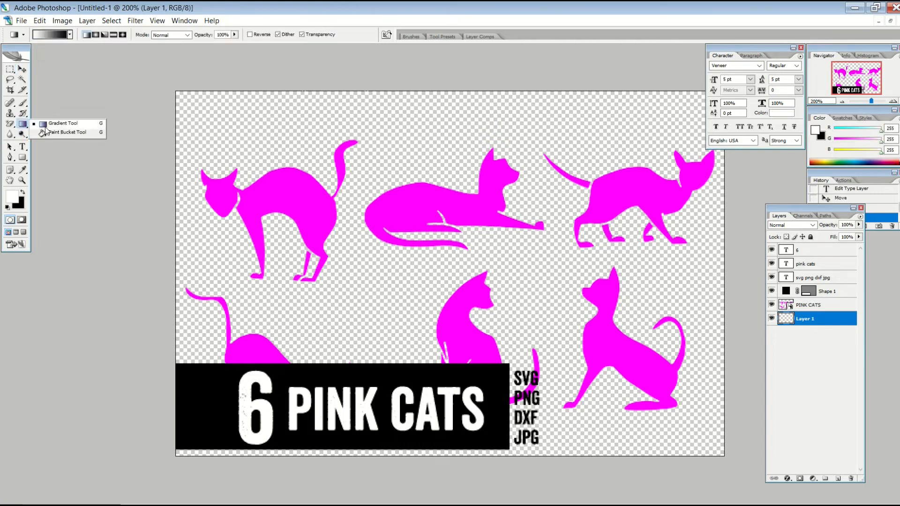
{"action": "left_click", "coordinate": [54, 134]}
{"action": "left_click", "coordinate": [224, 147]}
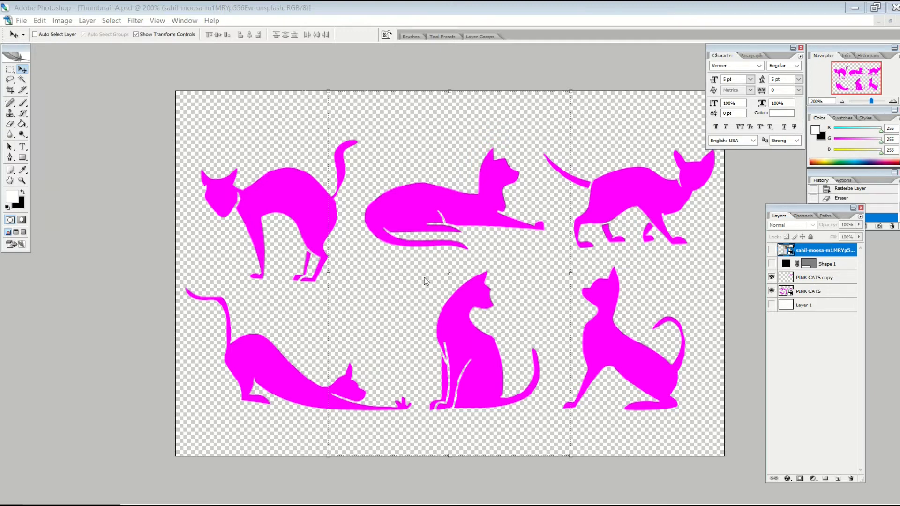
In Thumbnail A.psd, hide the PINK CATS layer and move the single walking cat to the canvas centre
{"action": "left_click", "coordinate": [772, 292]}
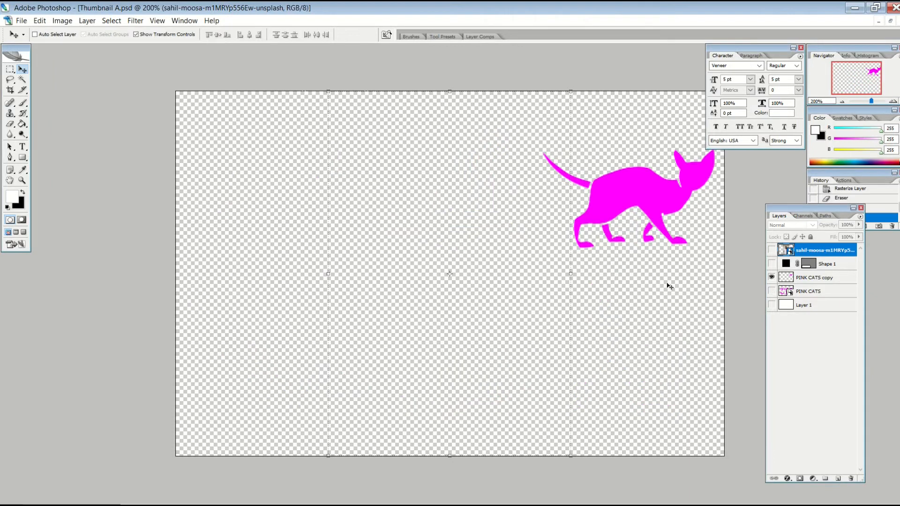
{"action": "key", "text": "Return"}
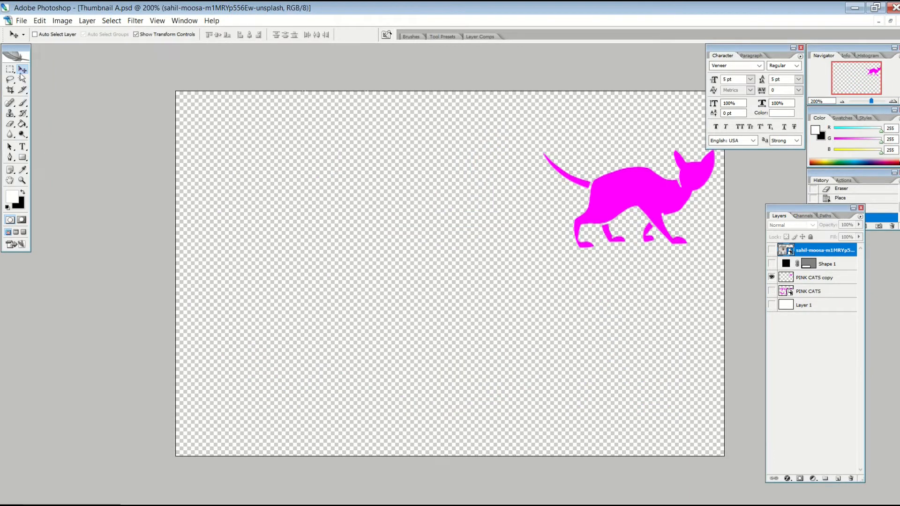
{"action": "left_click", "coordinate": [797, 278]}
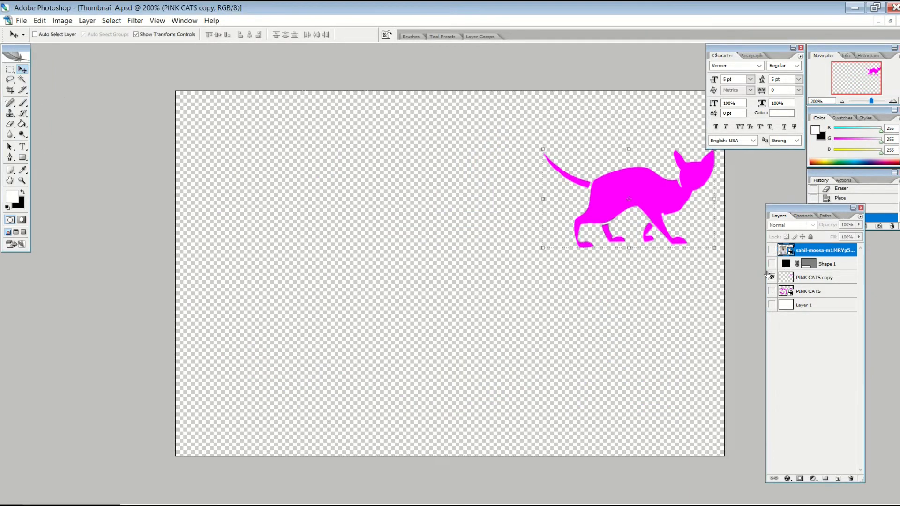
{"action": "left_click_drag", "start_coordinate": [712, 226], "coordinate": [522, 287]}
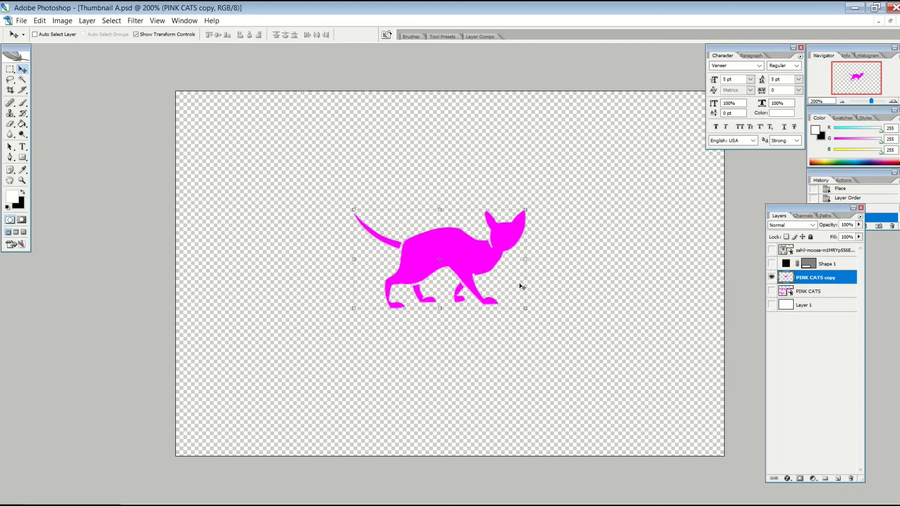
Show the T-shirt photo, scale it proportionally to 15.7% and position it so the white shirt is centred and the photo covers the canvas
{"action": "left_click", "coordinate": [771, 251]}
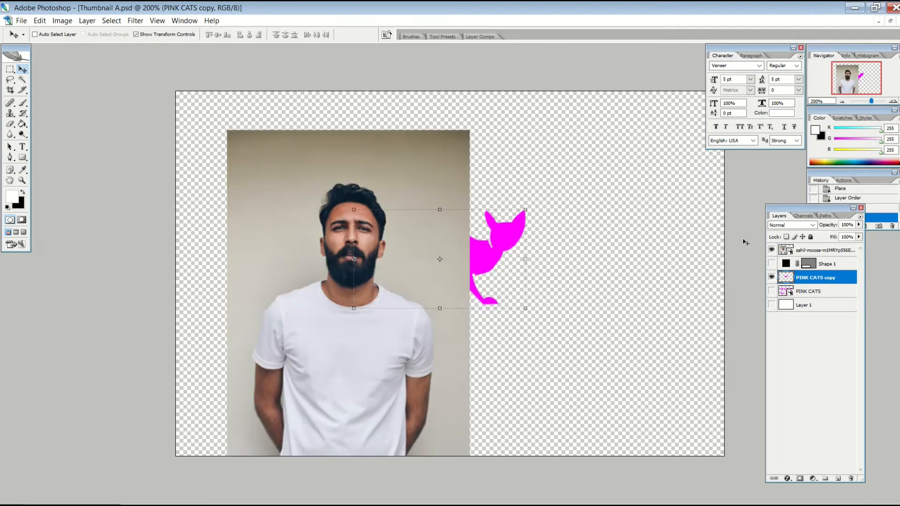
{"action": "left_click", "coordinate": [804, 251]}
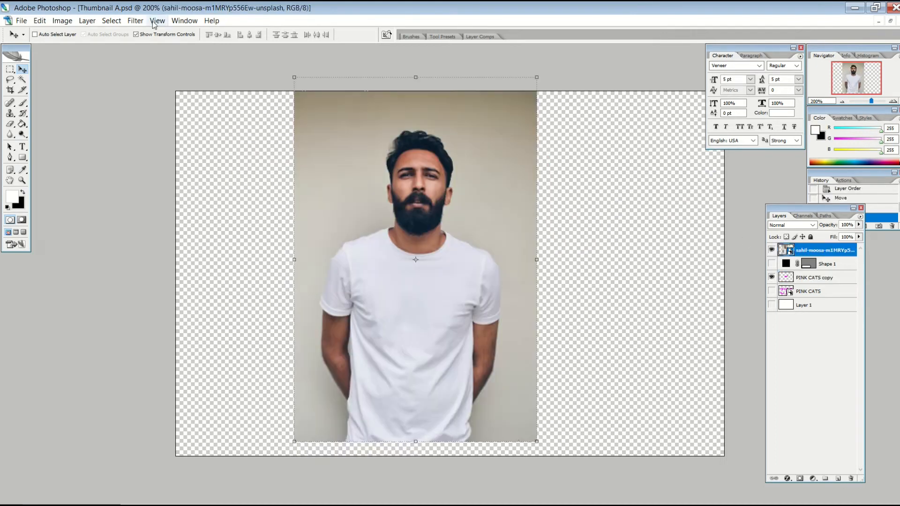
{"action": "left_click", "coordinate": [156, 20]}
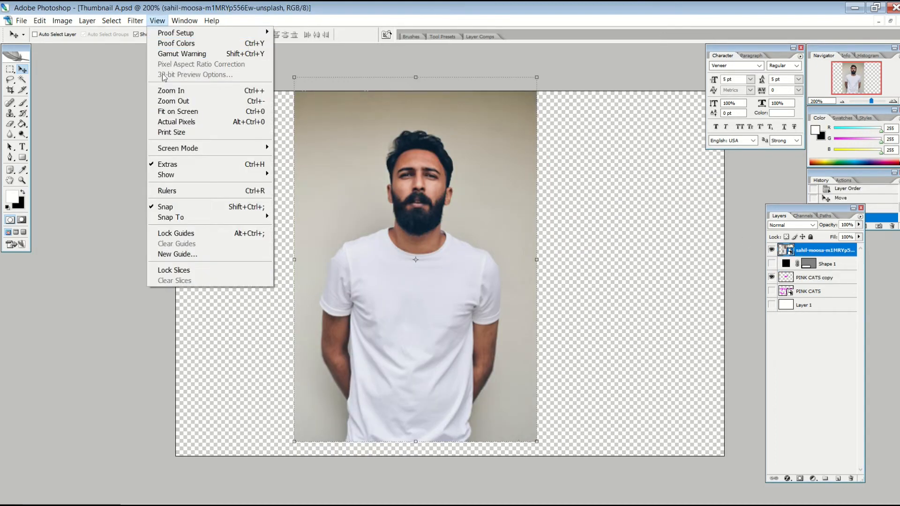
{"action": "left_click", "coordinate": [170, 102]}
{"action": "left_click_drag", "start_coordinate": [372, 358], "coordinate": [258, 468]}
{"action": "left_click_drag", "start_coordinate": [327, 371], "coordinate": [334, 232]}
{"action": "left_click_drag", "start_coordinate": [500, 350], "coordinate": [617, 469]}
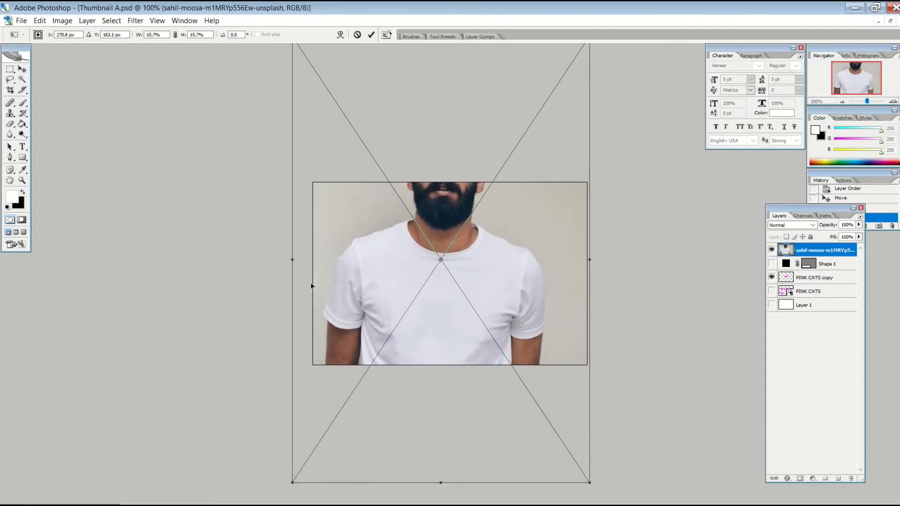
{"action": "left_click_drag", "start_coordinate": [508, 257], "coordinate": [519, 257]}
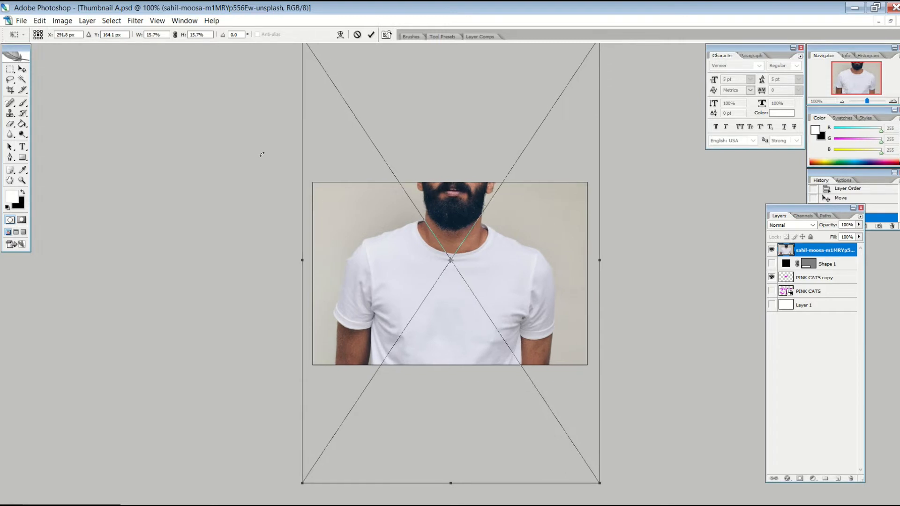
{"action": "left_click", "coordinate": [22, 69]}
{"action": "left_click", "coordinate": [394, 195]}
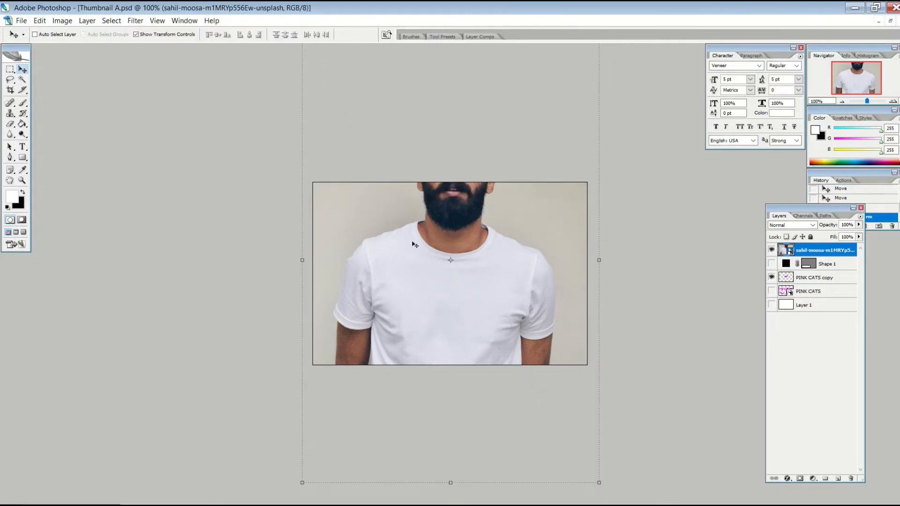
Bring the PINK CATS copy layer above the photo and enlarge the cat proportionally across the chest of the shirt
{"action": "left_click", "coordinate": [800, 280]}
{"action": "left_click_drag", "start_coordinate": [798, 280], "coordinate": [799, 248]}
{"action": "left_click_drag", "start_coordinate": [465, 266], "coordinate": [445, 305]}
{"action": "left_click_drag", "start_coordinate": [469, 329], "coordinate": [511, 354]}
{"action": "left_click_drag", "start_coordinate": [472, 319], "coordinate": [471, 312]}
{"action": "left_click", "coordinate": [22, 69]}
{"action": "left_click", "coordinate": [406, 196]}
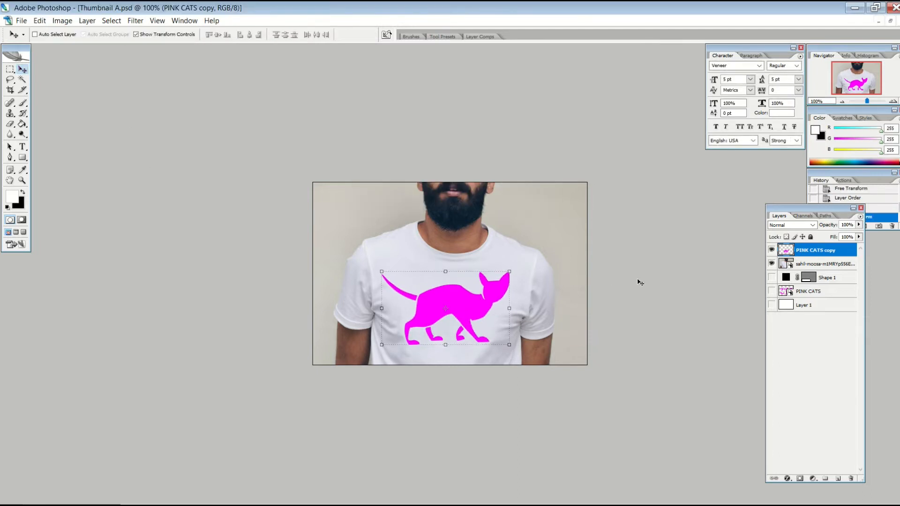
Set the blend mode of the PINK CATS copy layer to Overlay
{"action": "left_click", "coordinate": [804, 305]}
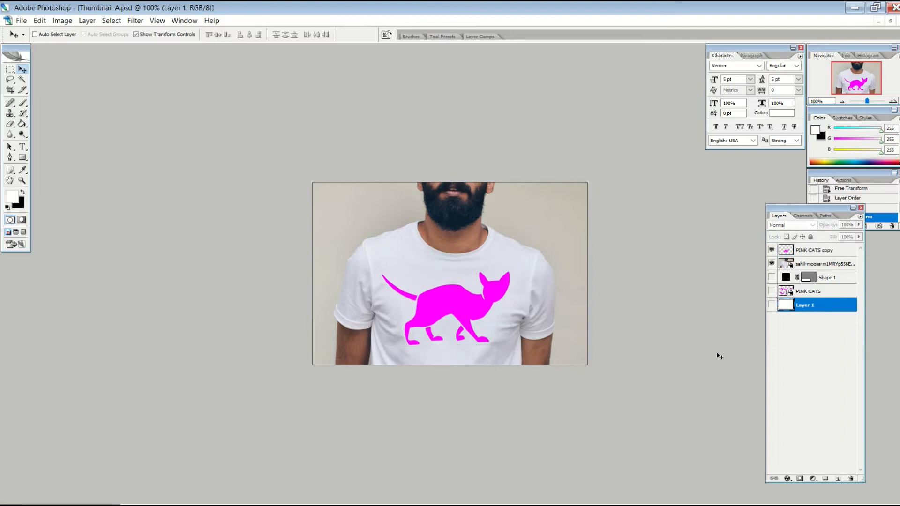
{"action": "left_click", "coordinate": [801, 253]}
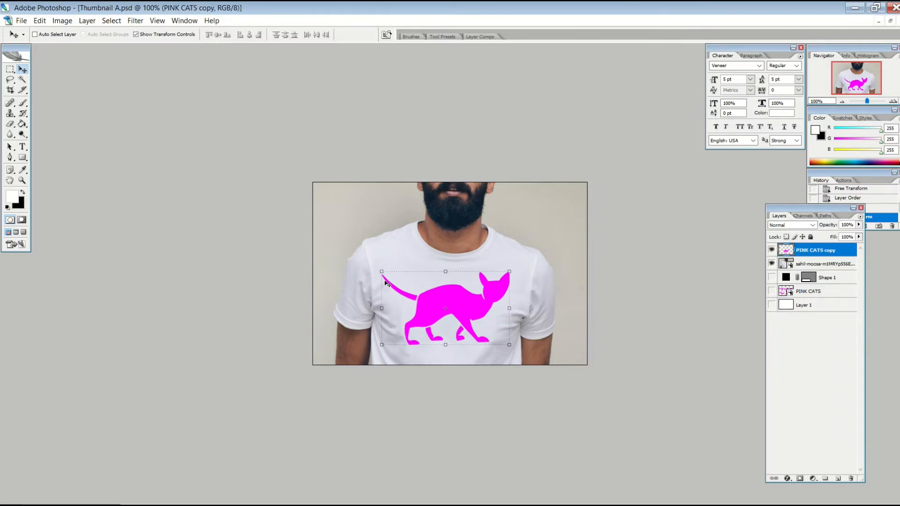
{"action": "left_click", "coordinate": [782, 226]}
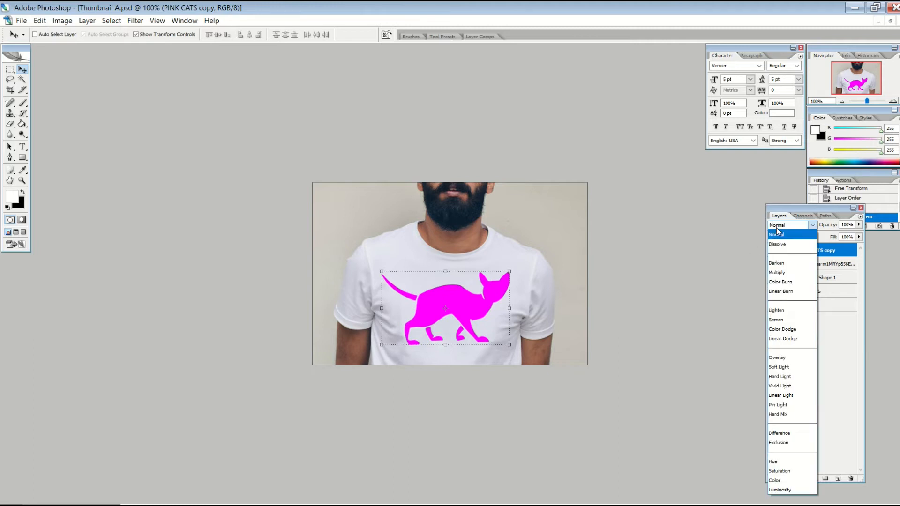
{"action": "left_click", "coordinate": [776, 358]}
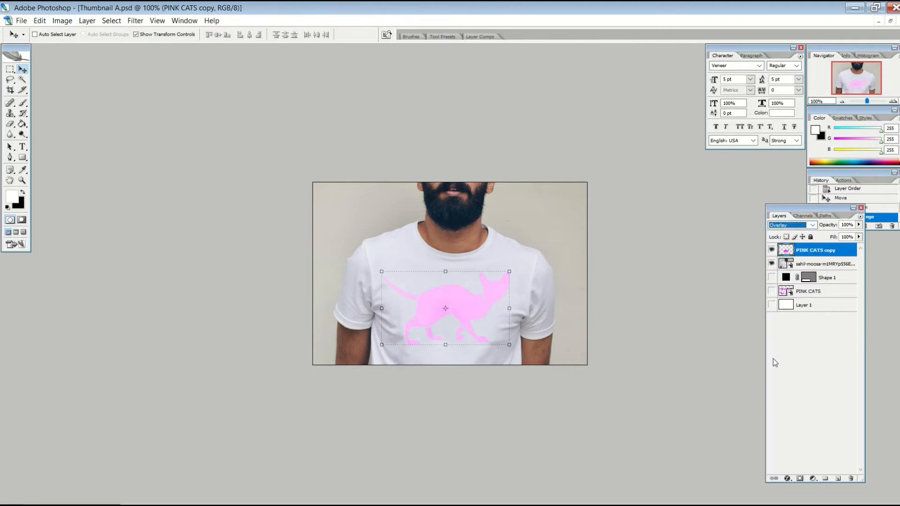
Duplicate the Overlay cat layer twice to strengthen the pink on the shirt
{"action": "right_click", "coordinate": [797, 255]}
{"action": "left_click", "coordinate": [801, 288]}
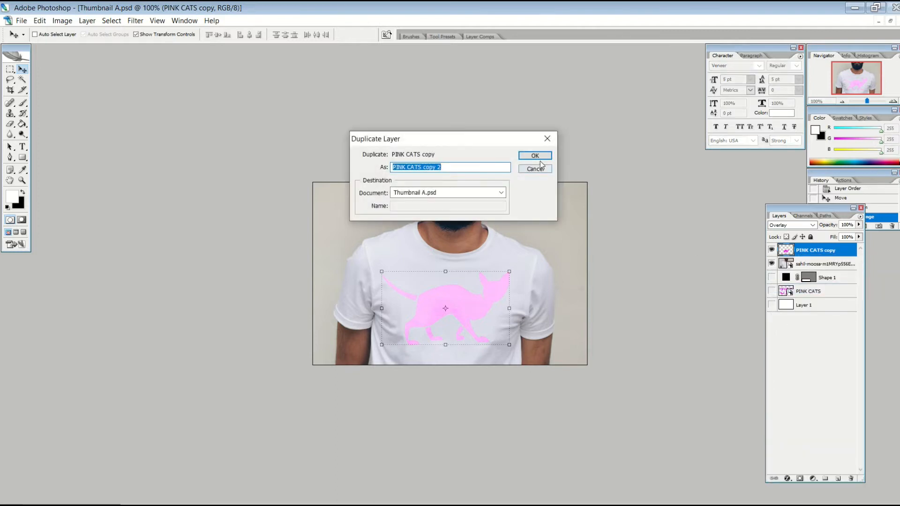
{"action": "left_click", "coordinate": [536, 156]}
{"action": "right_click", "coordinate": [788, 251]}
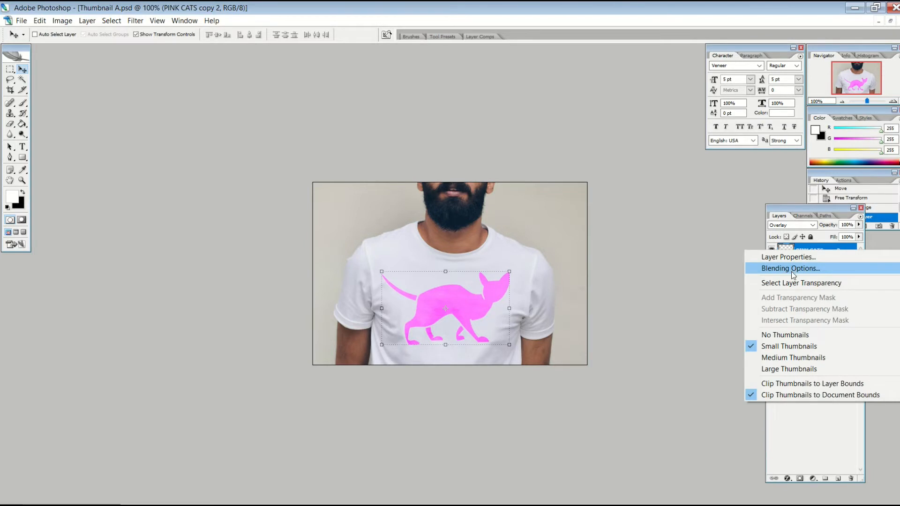
{"action": "left_click", "coordinate": [722, 242]}
{"action": "right_click", "coordinate": [793, 250]}
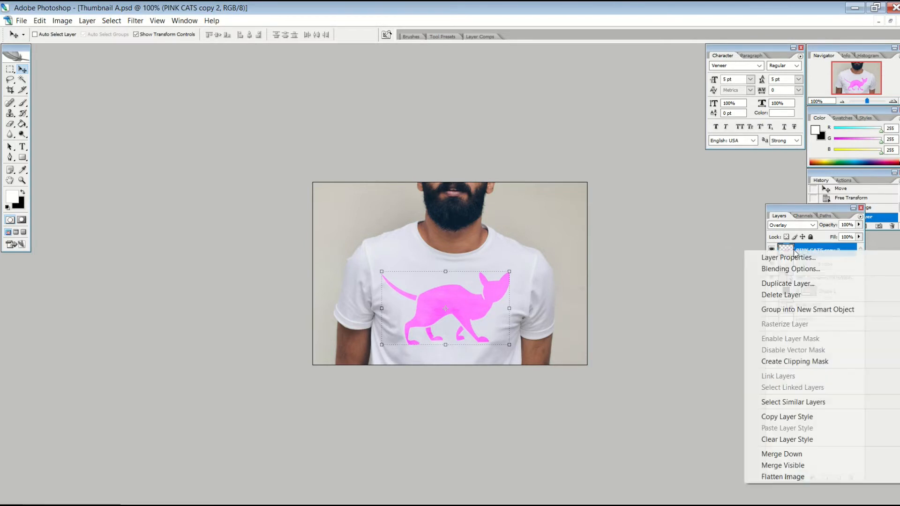
{"action": "left_click", "coordinate": [793, 284]}
{"action": "left_click", "coordinate": [538, 155]}
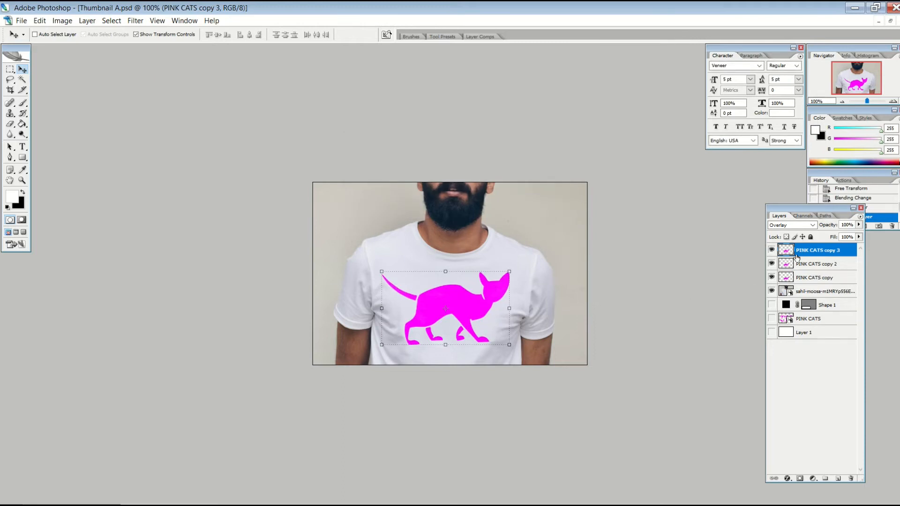
Reduce the opacity of the topmost cat layer, PINK CATS copy 3, to 51%
{"action": "left_click", "coordinate": [858, 226]}
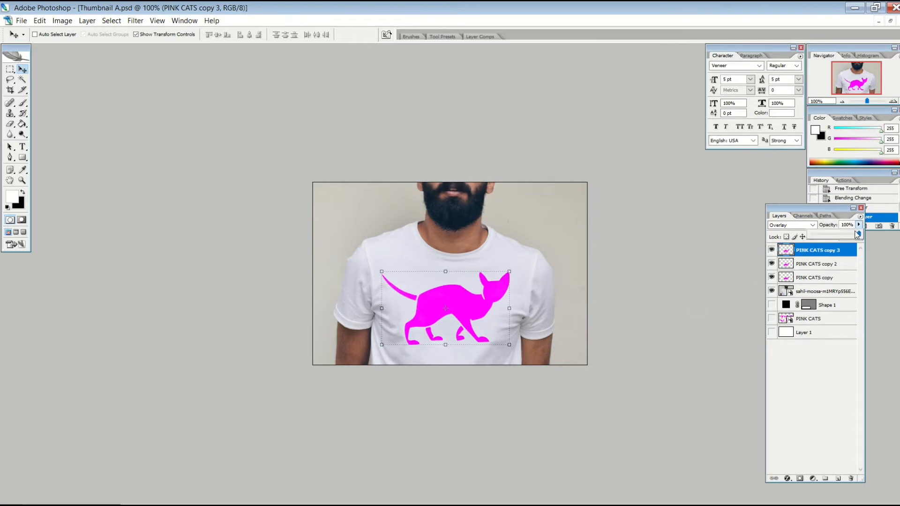
{"action": "left_click_drag", "start_coordinate": [837, 238], "coordinate": [835, 238]}
{"action": "left_click", "coordinate": [680, 265]}
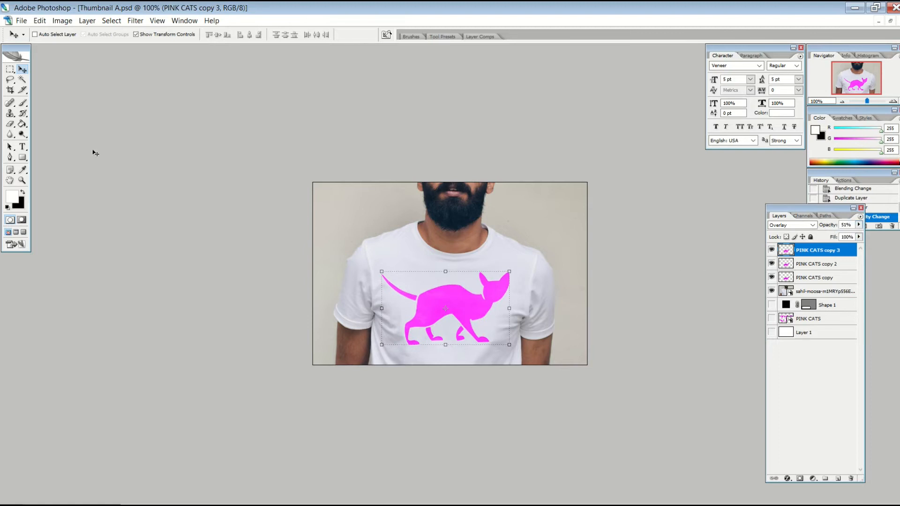
{"action": "left_click", "coordinate": [10, 69]}
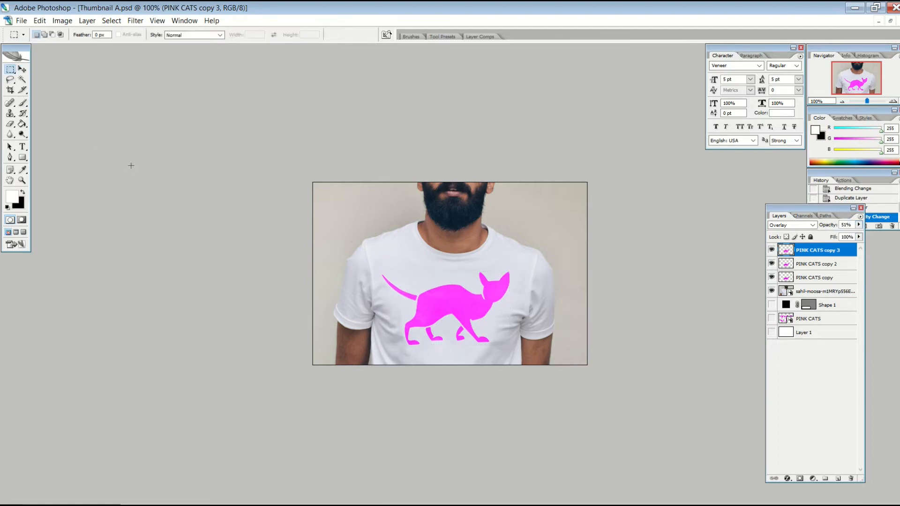
{"action": "left_click", "coordinate": [157, 20]}
{"action": "left_click", "coordinate": [181, 92]}
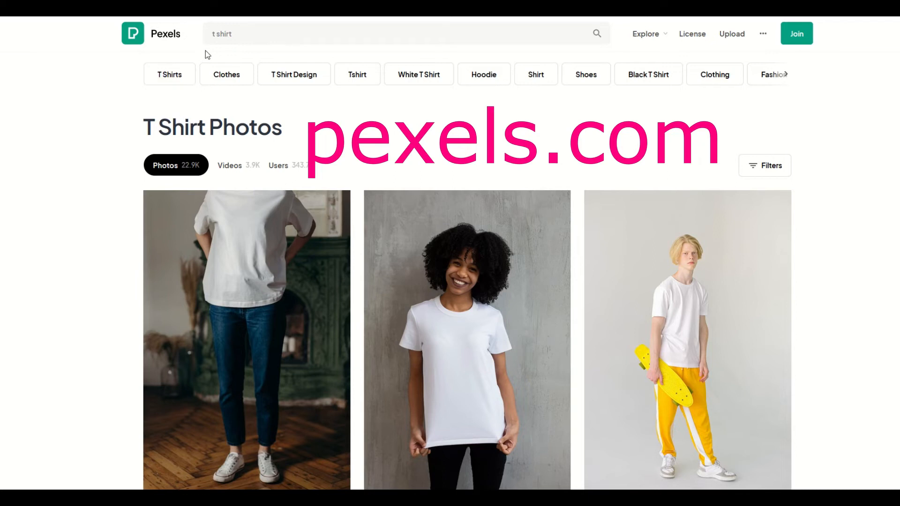
Browse the T-shirt photos on Pexels for plain shirts suited to mockups and examine individual photos at larger size
{"action": "scroll", "coordinate": [221, 166], "scroll_direction": "down", "scroll_amount": 1}
{"action": "scroll", "coordinate": [222, 171], "scroll_direction": "down", "scroll_amount": 7}
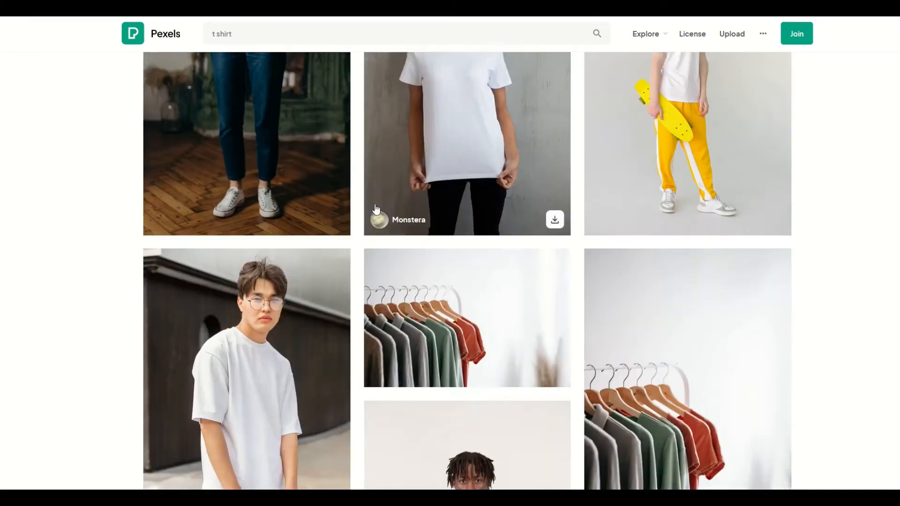
{"action": "scroll", "coordinate": [371, 244], "scroll_direction": "up", "scroll_amount": 6}
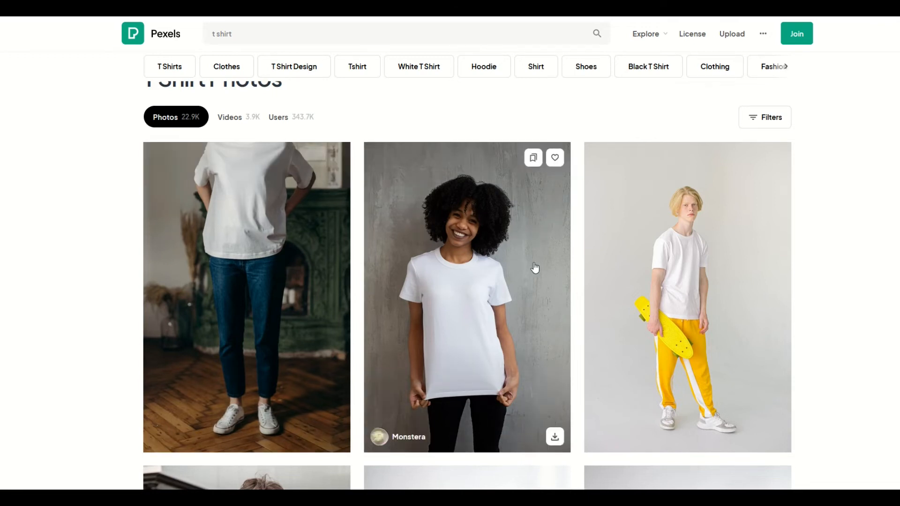
{"action": "scroll", "coordinate": [535, 267], "scroll_direction": "down", "scroll_amount": 8}
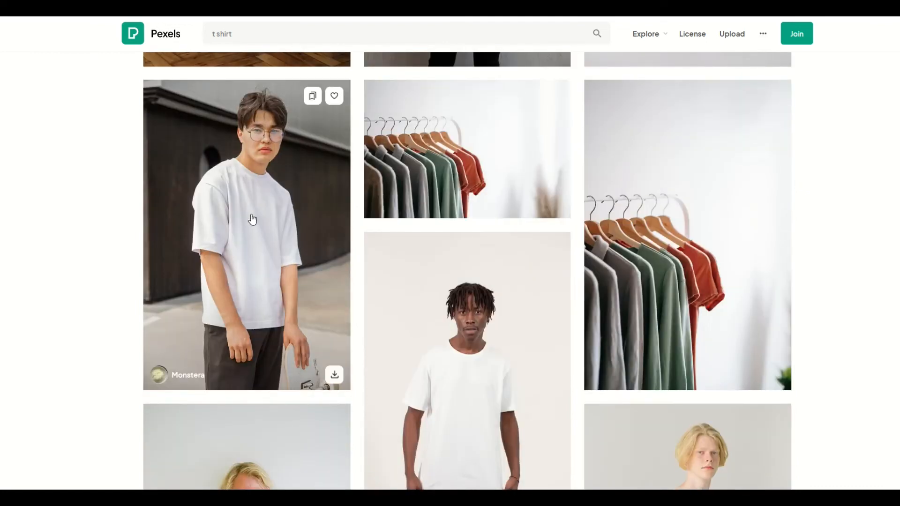
{"action": "scroll", "coordinate": [271, 262], "scroll_direction": "down", "scroll_amount": 2}
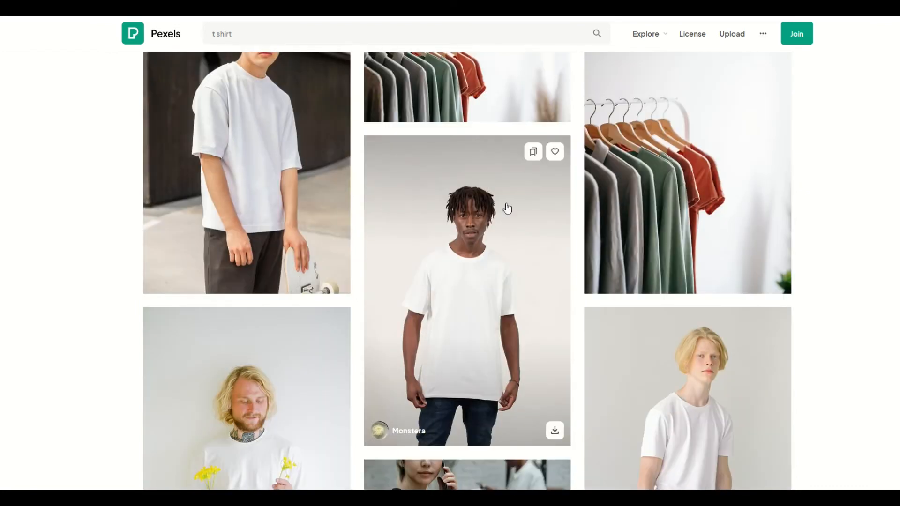
{"action": "left_click", "coordinate": [488, 339]}
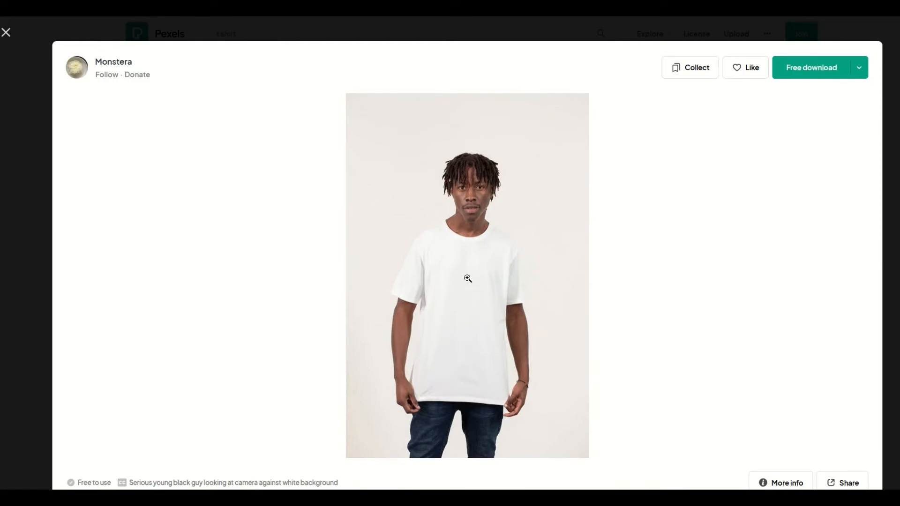
{"action": "key", "text": "Right"}
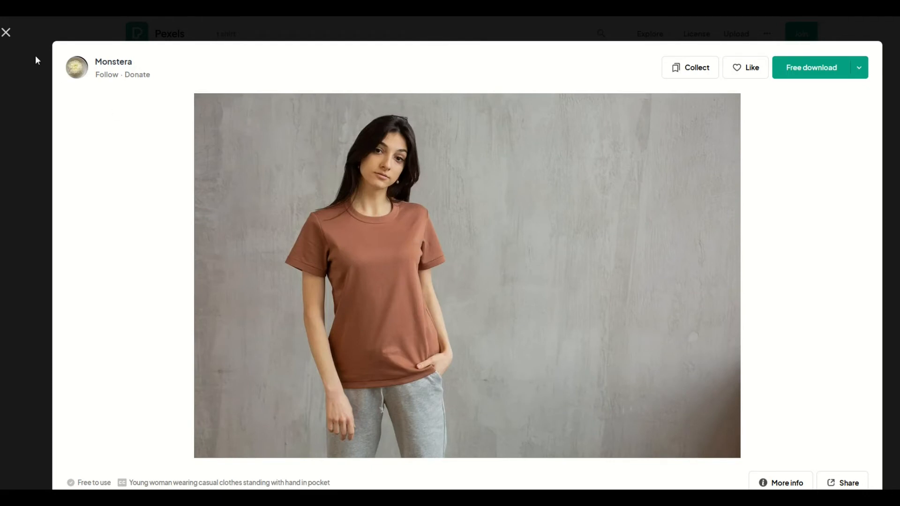
{"action": "left_click", "coordinate": [6, 32]}
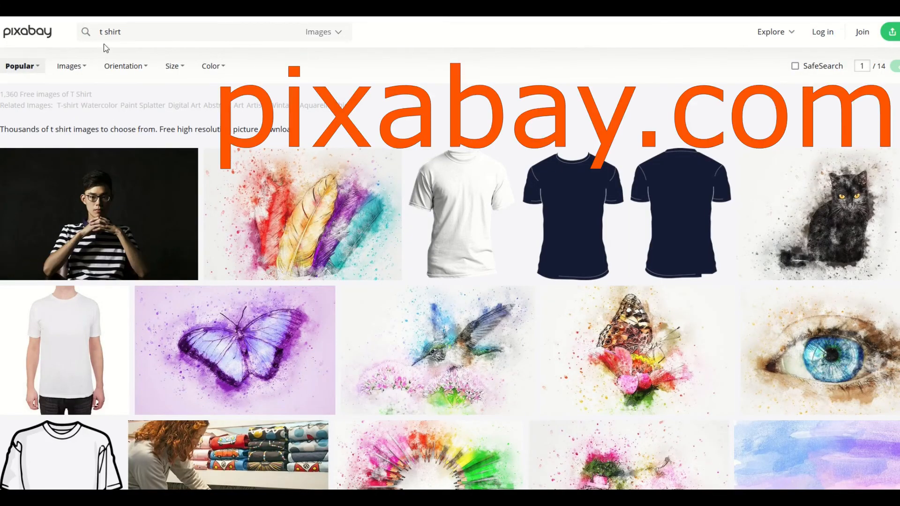
Look through the T-shirt image results on Pixabay for blank shirts usable as mockups
{"action": "scroll", "coordinate": [309, 237], "scroll_direction": "down", "scroll_amount": 8}
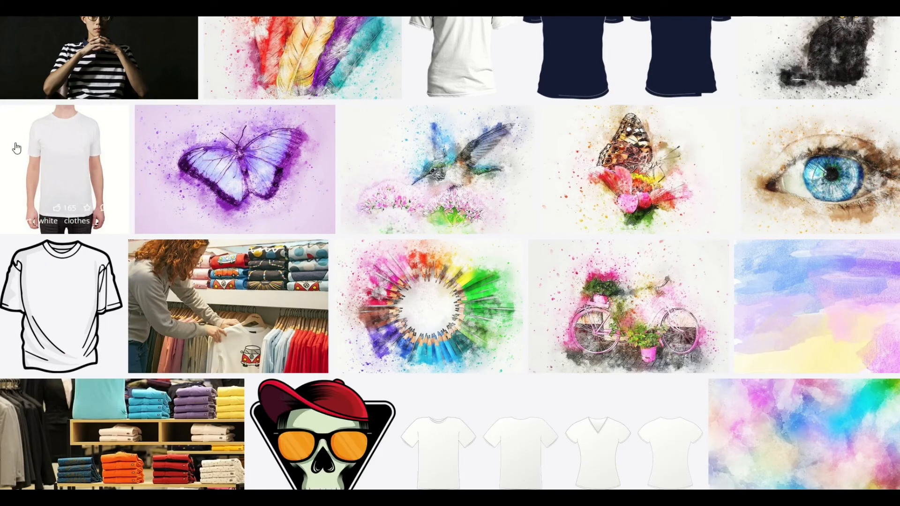
{"action": "scroll", "coordinate": [413, 237], "scroll_direction": "down", "scroll_amount": 6}
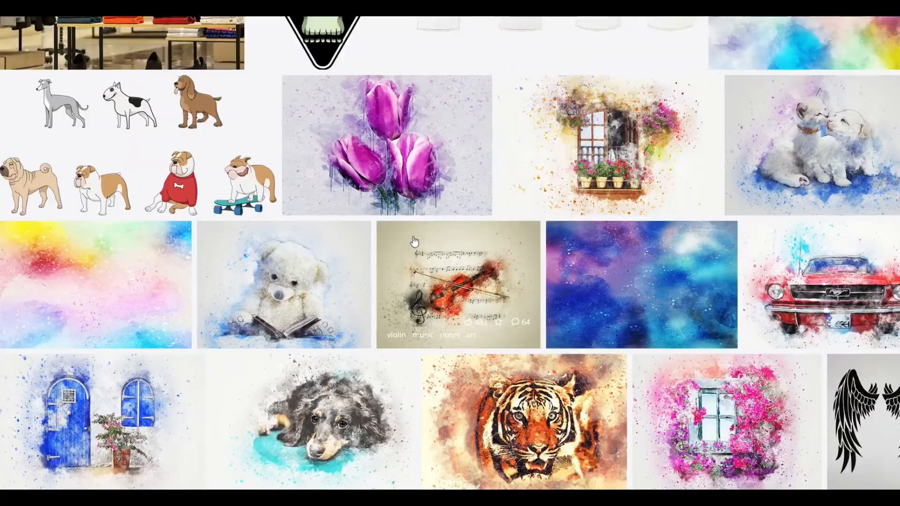
{"action": "scroll", "coordinate": [413, 237], "scroll_direction": "up", "scroll_amount": 12}
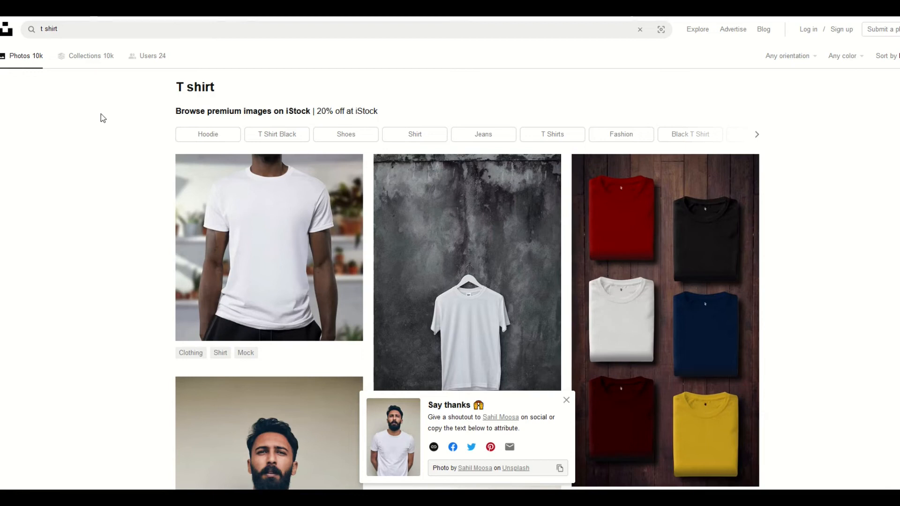
Find the bearded man in a plain white T-shirt among the Unsplash results, view the photo enlarged and dismiss the attribution notice
{"action": "scroll", "coordinate": [145, 150], "scroll_direction": "down", "scroll_amount": 6}
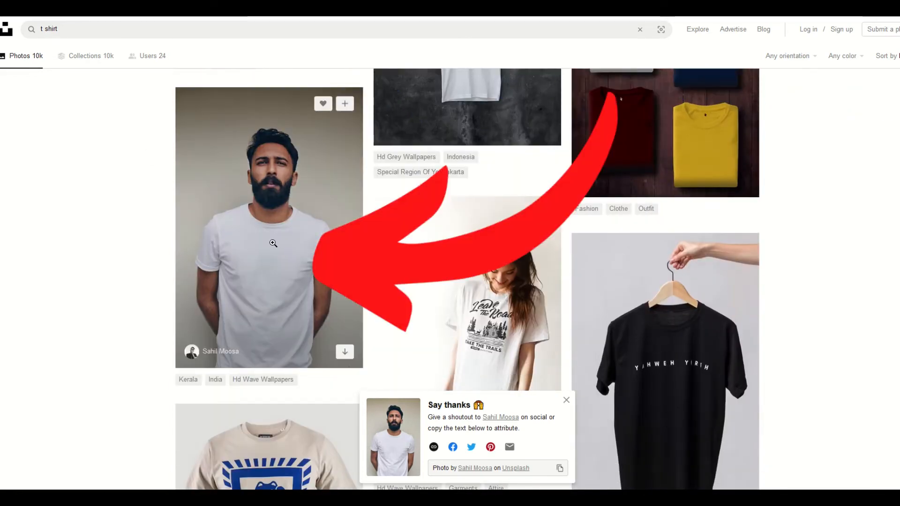
{"action": "left_click", "coordinate": [279, 242]}
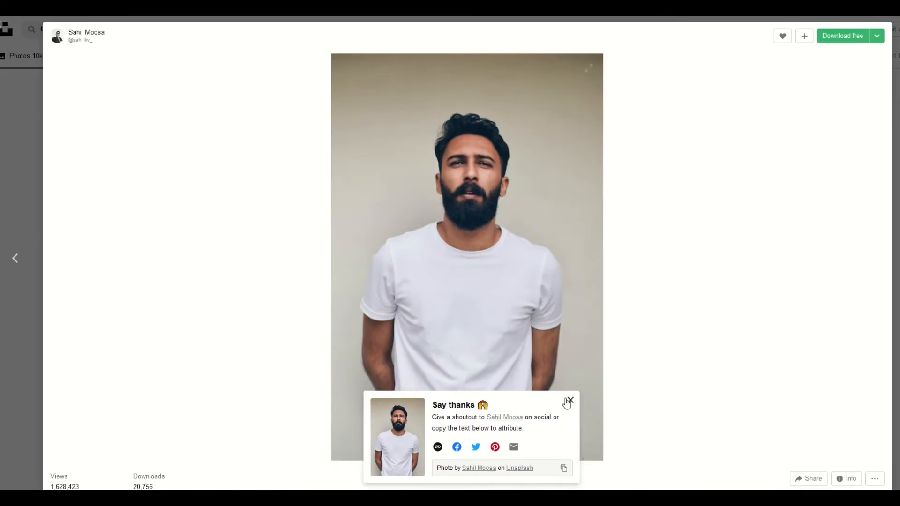
{"action": "left_click", "coordinate": [568, 401]}
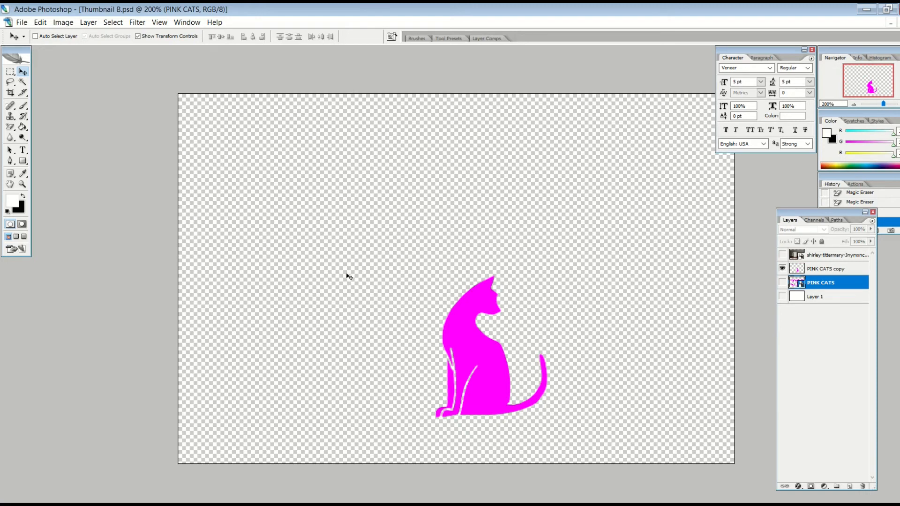
In Thumbnail B.psd, compare the isolated sitting cat with the full PINK CATS layer by showing and hiding that layer
{"action": "left_click", "coordinate": [782, 284]}
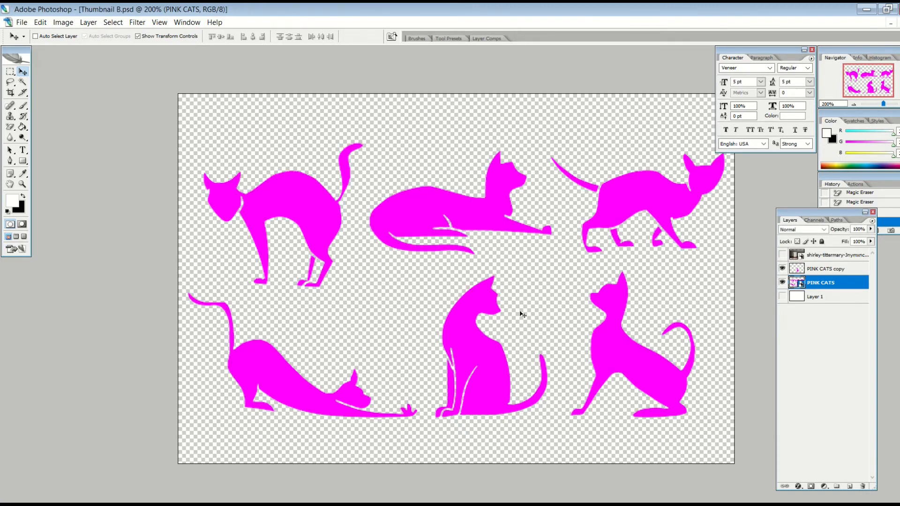
{"action": "left_click", "coordinate": [778, 283]}
{"action": "left_click", "coordinate": [782, 282]}
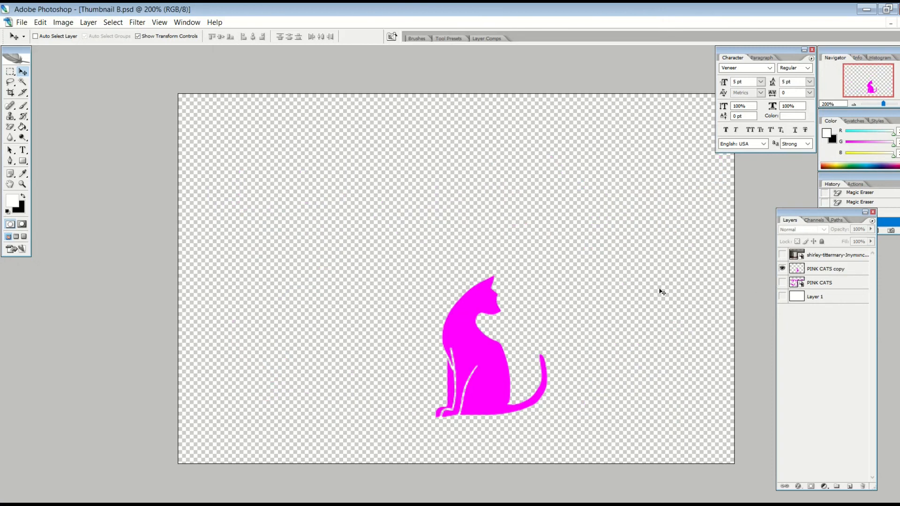
Show the white mug photo layer and bring the PINK CATS copy layer above it
{"action": "left_click", "coordinate": [815, 267]}
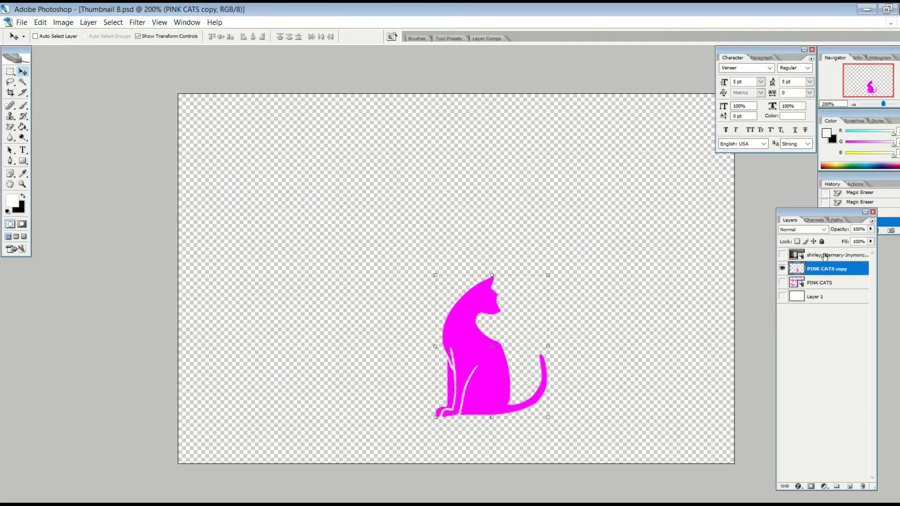
{"action": "left_click", "coordinate": [816, 256]}
{"action": "left_click", "coordinate": [783, 255]}
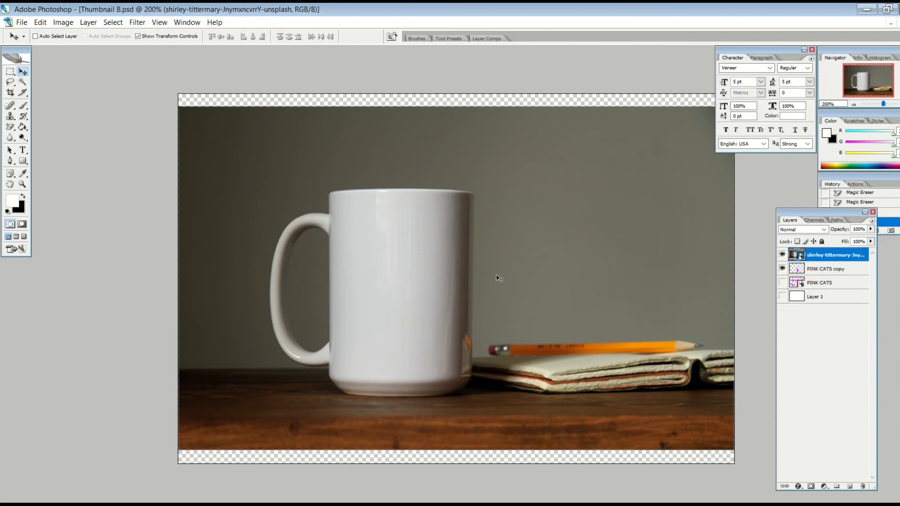
{"action": "left_click", "coordinate": [9, 71]}
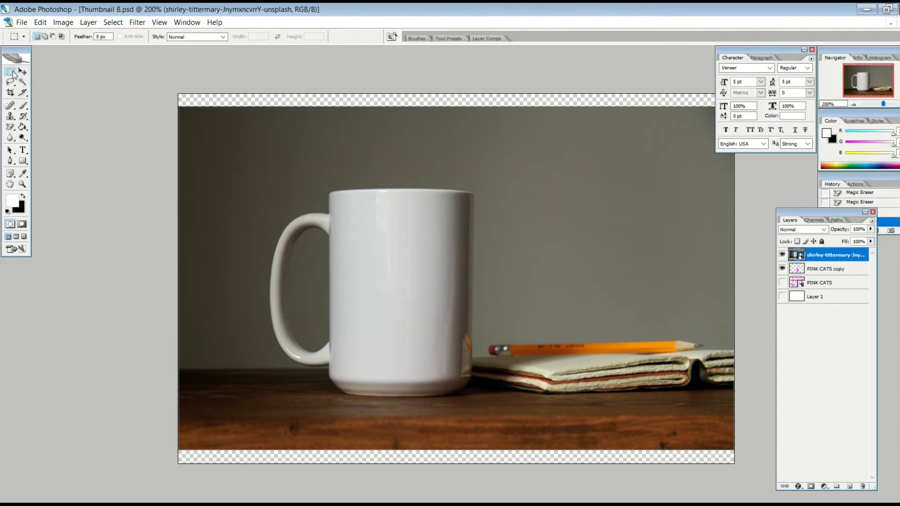
{"action": "left_click_drag", "start_coordinate": [830, 273], "coordinate": [826, 257]}
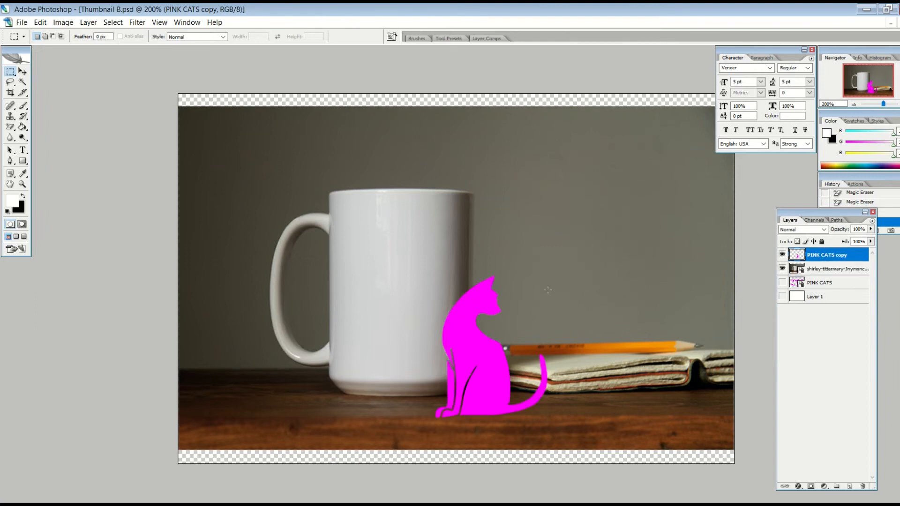
Move the sitting pink cat onto the front of the white mug
{"action": "left_click", "coordinate": [23, 73]}
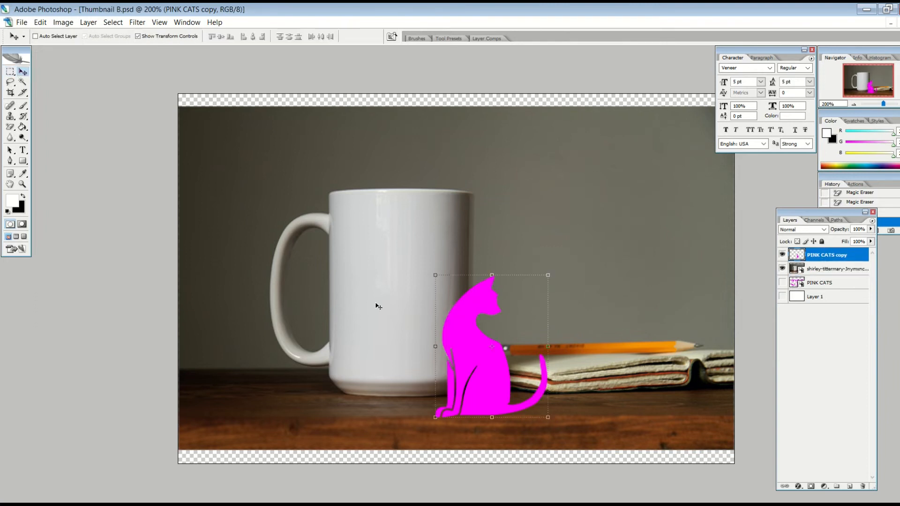
{"action": "left_click_drag", "start_coordinate": [463, 339], "coordinate": [374, 285]}
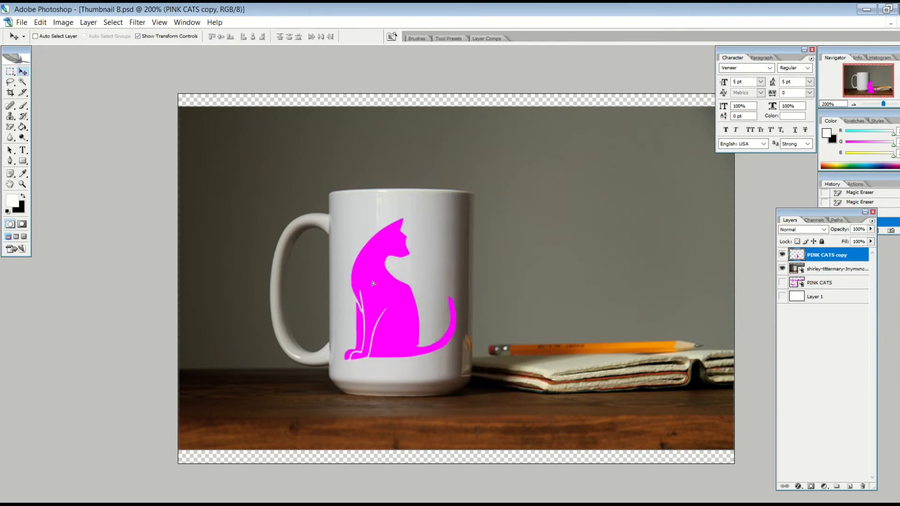
{"action": "left_click", "coordinate": [10, 71]}
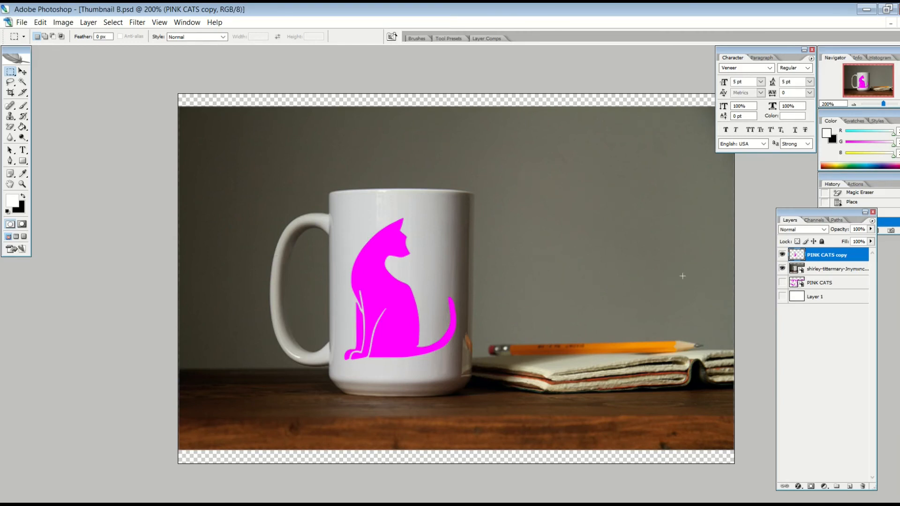
Enlarge the mug photo from its opposite corners so it covers the transparent strips along the canvas's upper and lower edges
{"action": "left_click", "coordinate": [844, 270]}
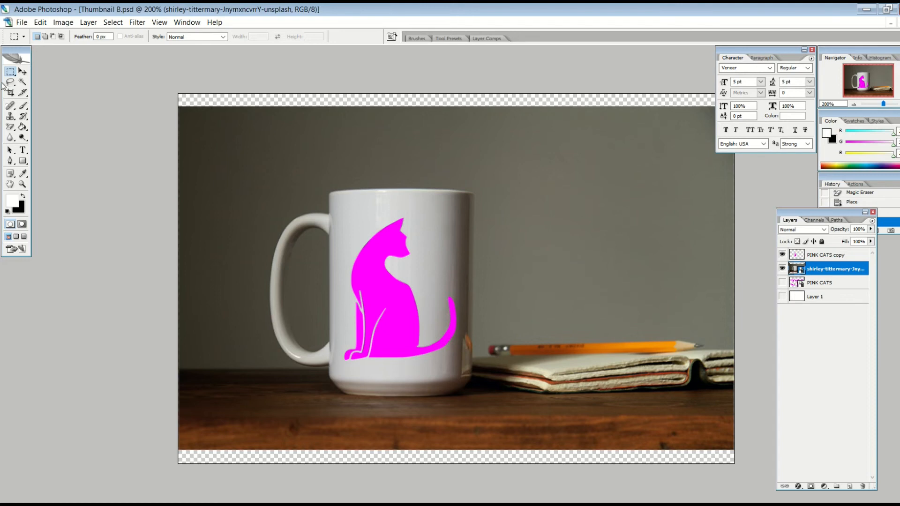
{"action": "left_click", "coordinate": [23, 71]}
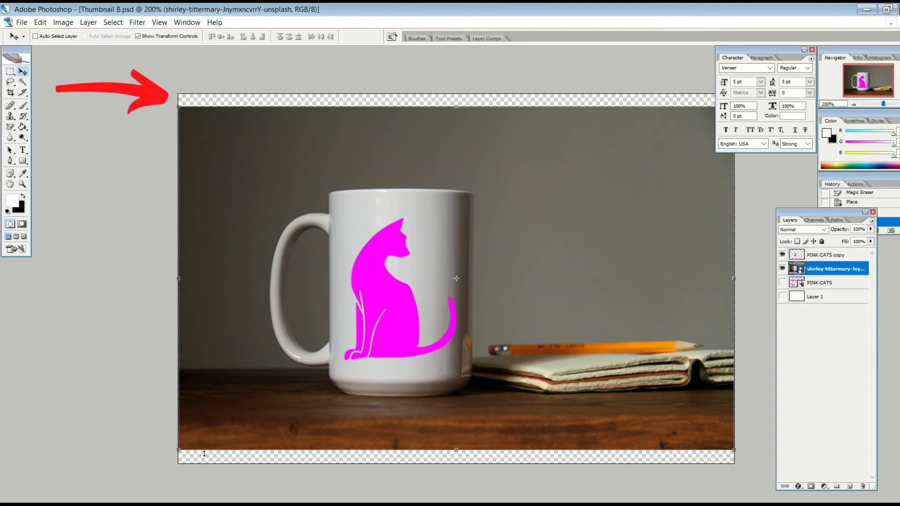
{"action": "left_click_drag", "start_coordinate": [179, 111], "coordinate": [143, 87]}
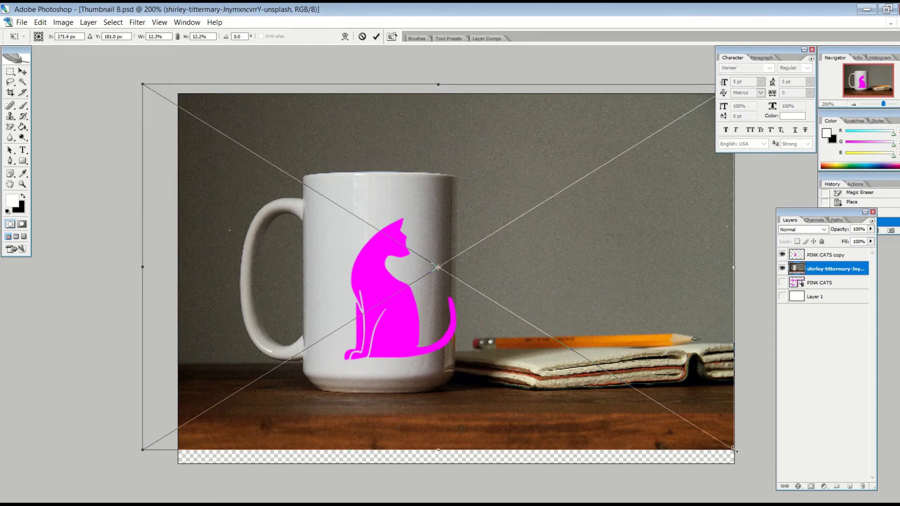
{"action": "left_click_drag", "start_coordinate": [735, 450], "coordinate": [743, 455]}
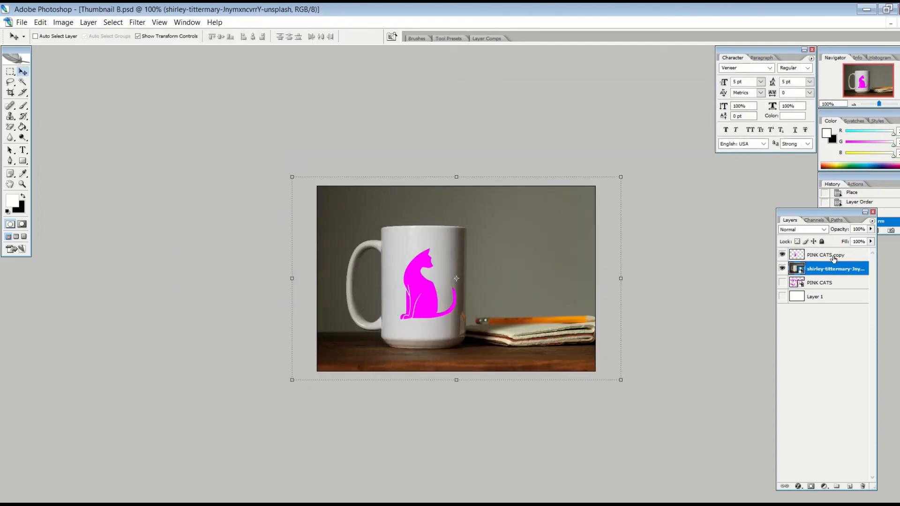
Shift the PINK CATS copy layer slightly so the cat sits centred on the enlarged mug
{"action": "left_click", "coordinate": [833, 258]}
{"action": "left_click_drag", "start_coordinate": [428, 302], "coordinate": [410, 308]}
{"action": "left_click", "coordinate": [10, 72]}
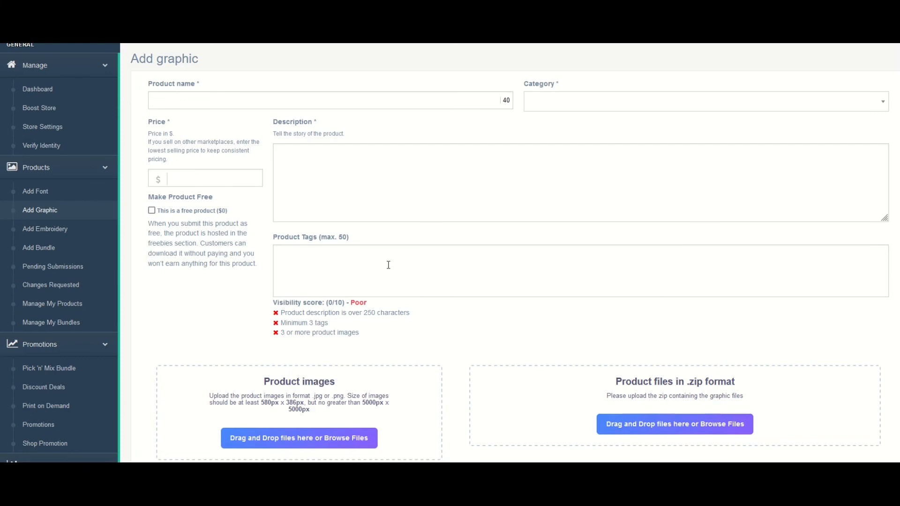
On Creative Fabrica's Add graphic page, upload Thumbnail A from the Pink Cat folder as a product image
{"action": "scroll", "coordinate": [389, 265], "scroll_direction": "down", "scroll_amount": 2}
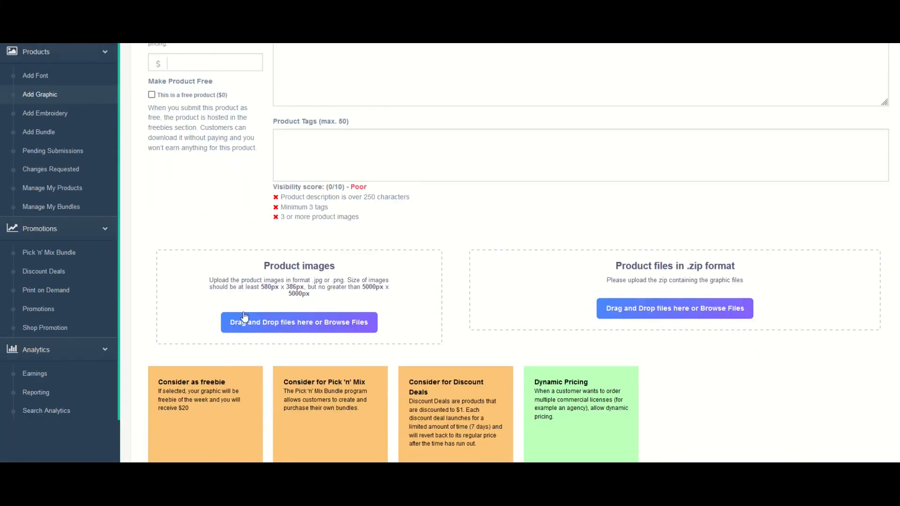
{"action": "left_click", "coordinate": [300, 328]}
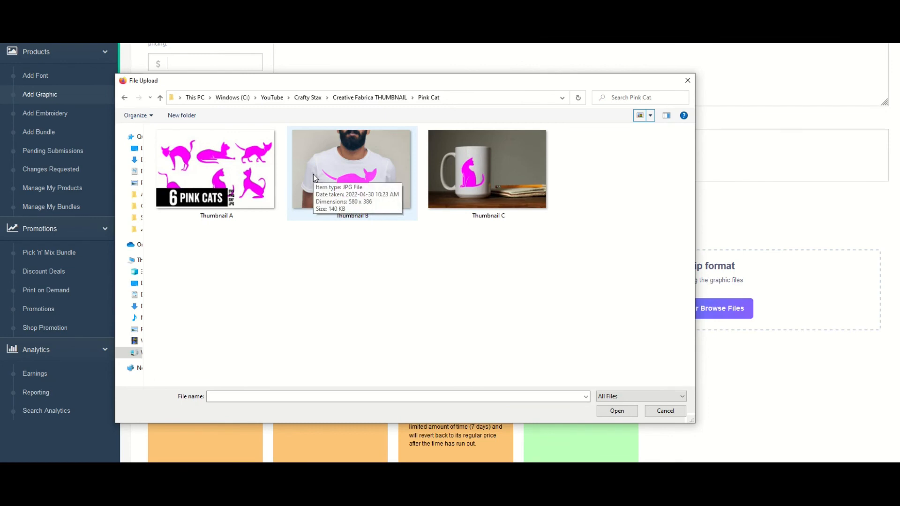
{"action": "double_click", "coordinate": [198, 177]}
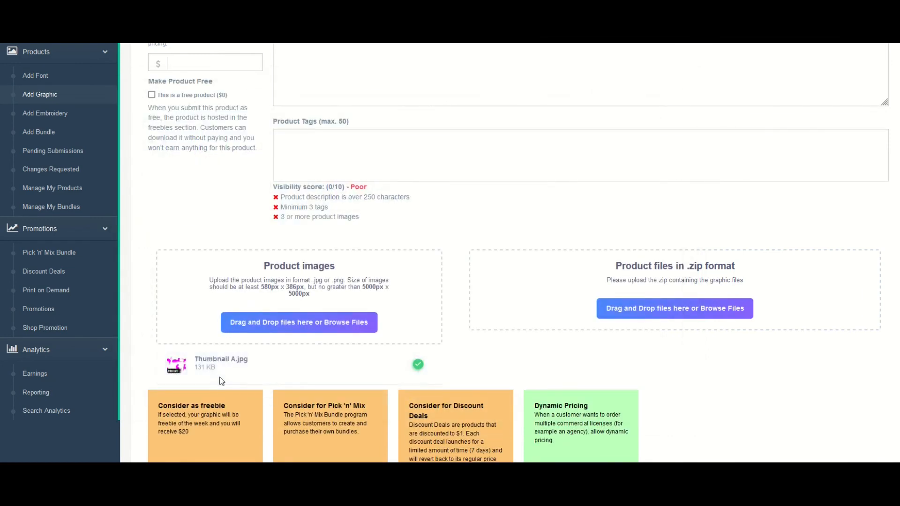
Add Thumbnail B and Thumbnail C from the Pink Cat folder as further product images
{"action": "left_click", "coordinate": [250, 327]}
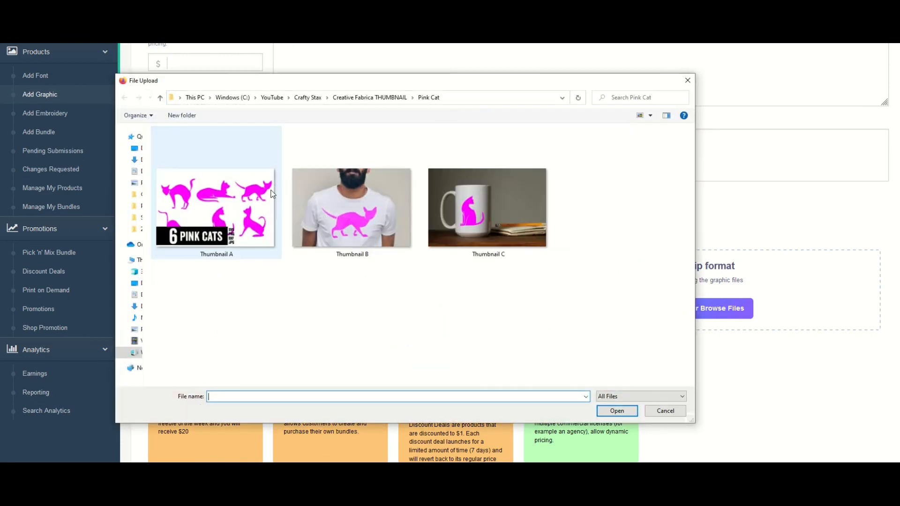
{"action": "double_click", "coordinate": [340, 198]}
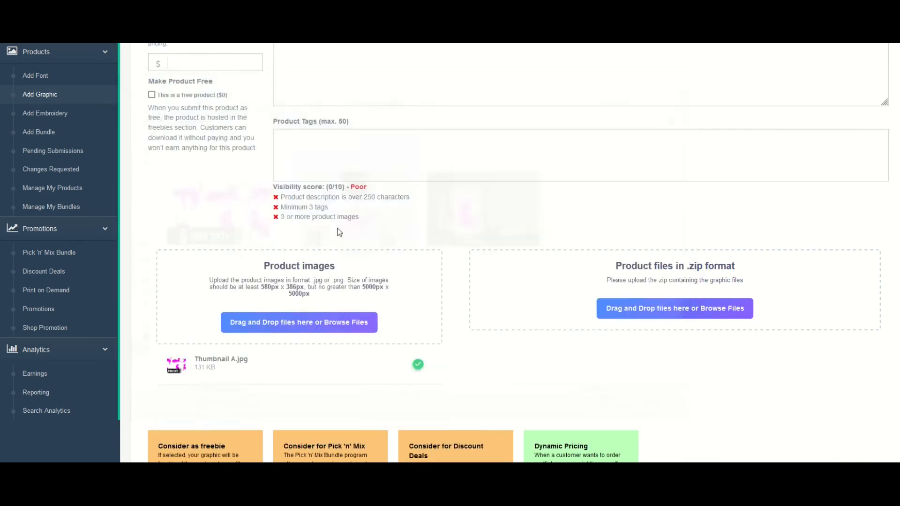
{"action": "left_click", "coordinate": [328, 320]}
{"action": "double_click", "coordinate": [463, 213]}
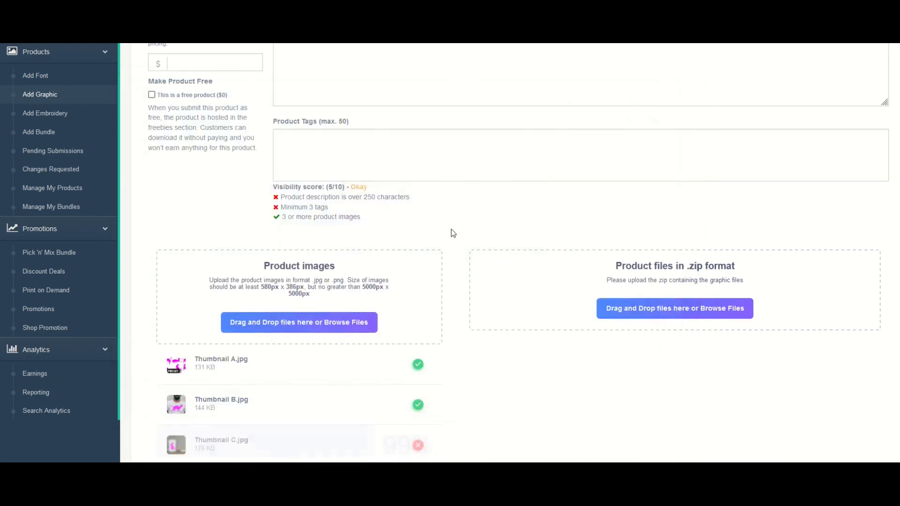
Examine the uploaded product images, the promotion and Dynamic Pricing options, and the terms and submission area of the graphic form
{"action": "scroll", "coordinate": [254, 347], "scroll_direction": "down", "scroll_amount": 2}
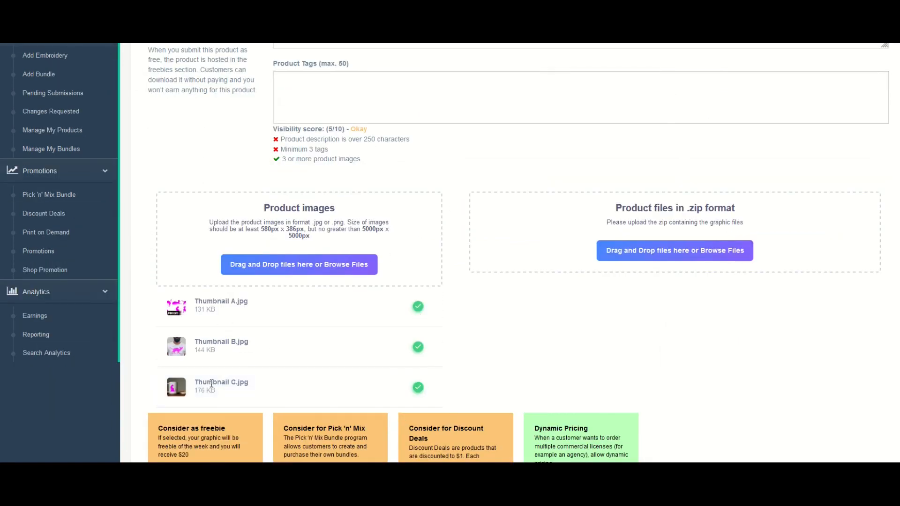
{"action": "scroll", "coordinate": [275, 346], "scroll_direction": "up", "scroll_amount": 1}
{"action": "scroll", "coordinate": [275, 346], "scroll_direction": "down", "scroll_amount": 1}
{"action": "scroll", "coordinate": [649, 294], "scroll_direction": "down", "scroll_amount": 4}
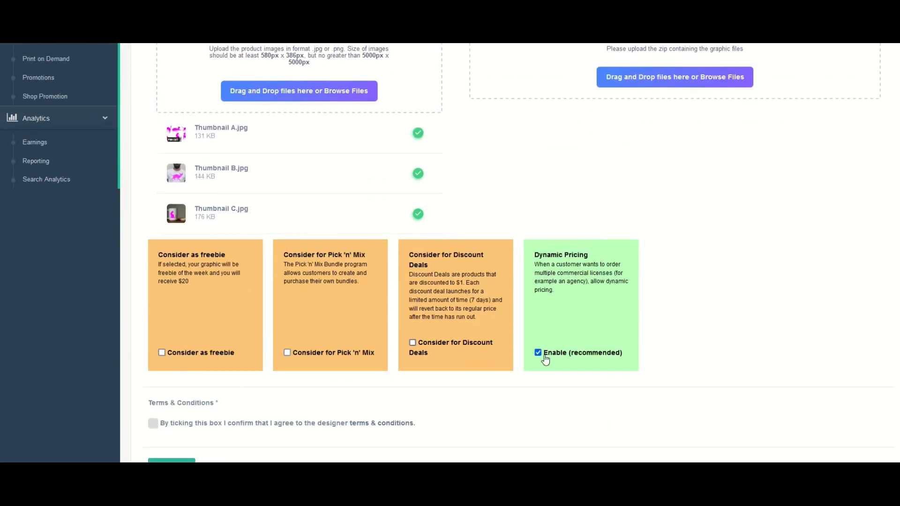
{"action": "scroll", "coordinate": [592, 356], "scroll_direction": "down", "scroll_amount": 1}
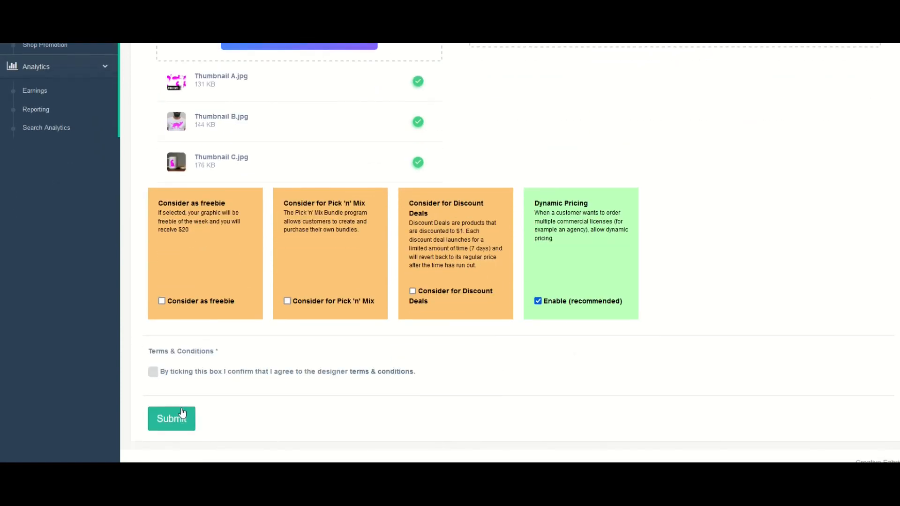
{"action": "scroll", "coordinate": [253, 344], "scroll_direction": "up", "scroll_amount": 5}
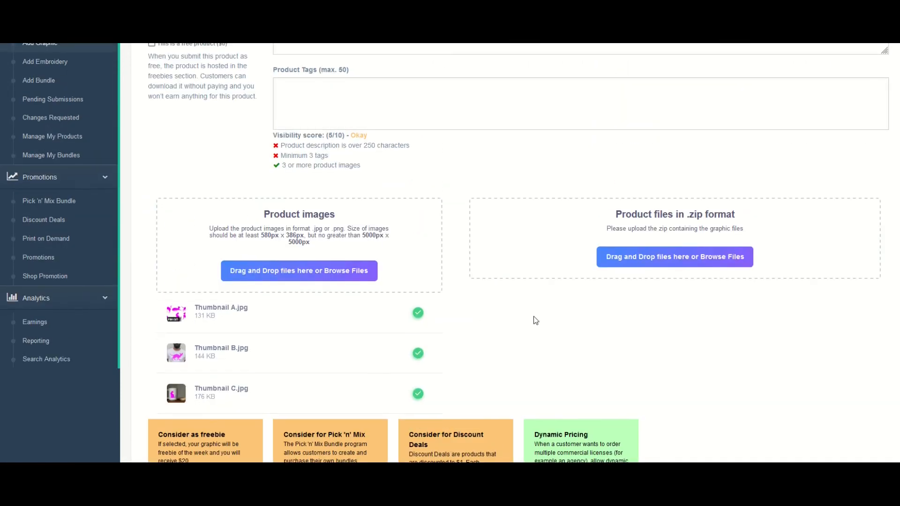